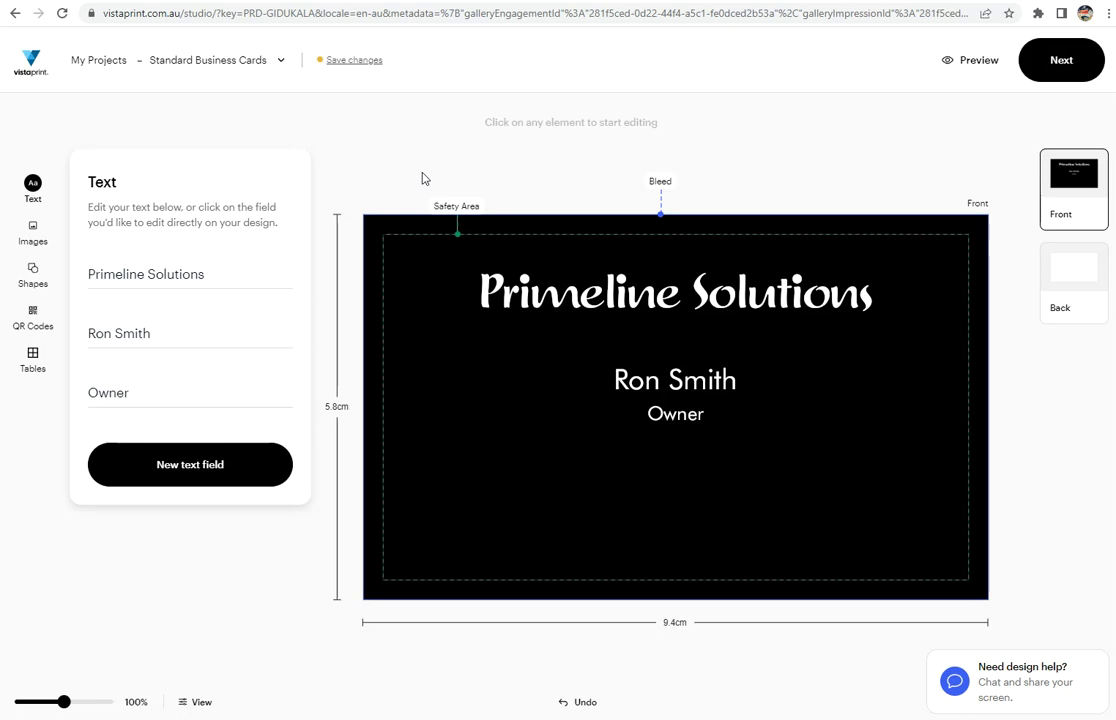
Recolour the card's black background image with the green swatch
click(443, 384)
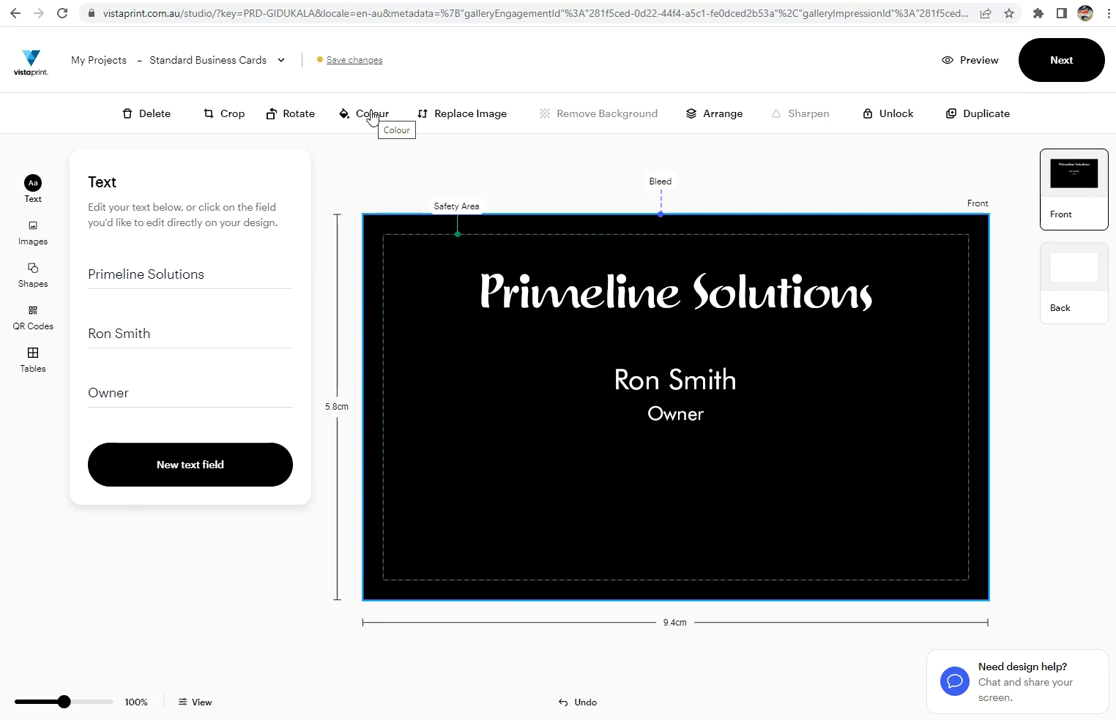
click(372, 115)
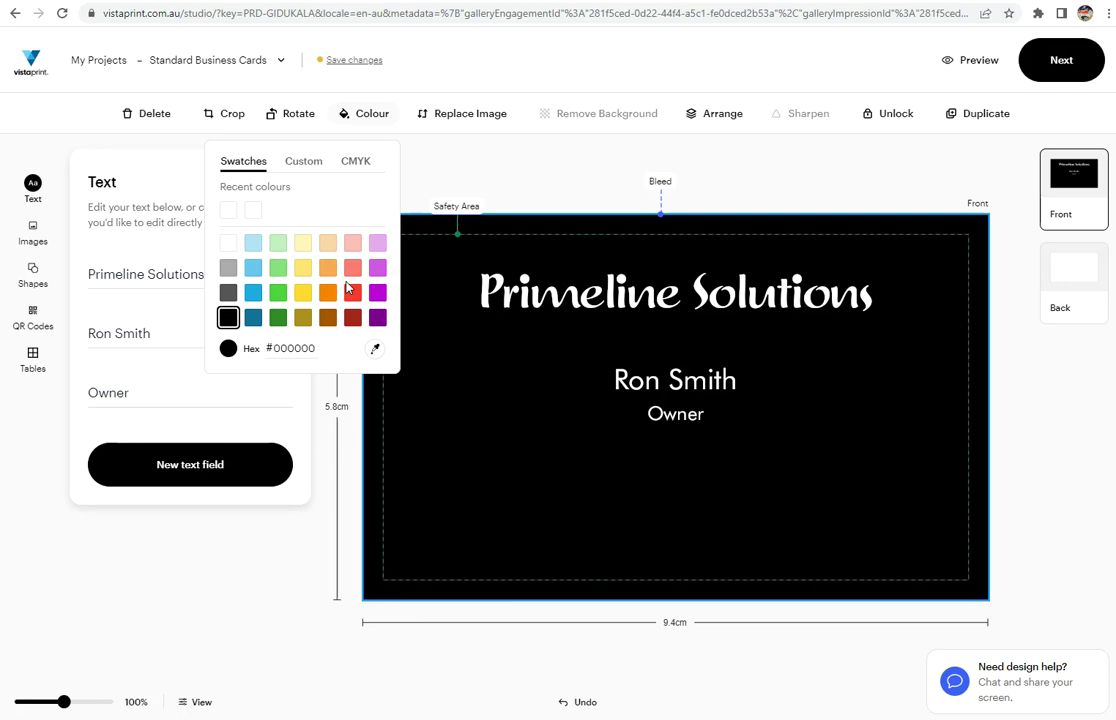
click(362, 166)
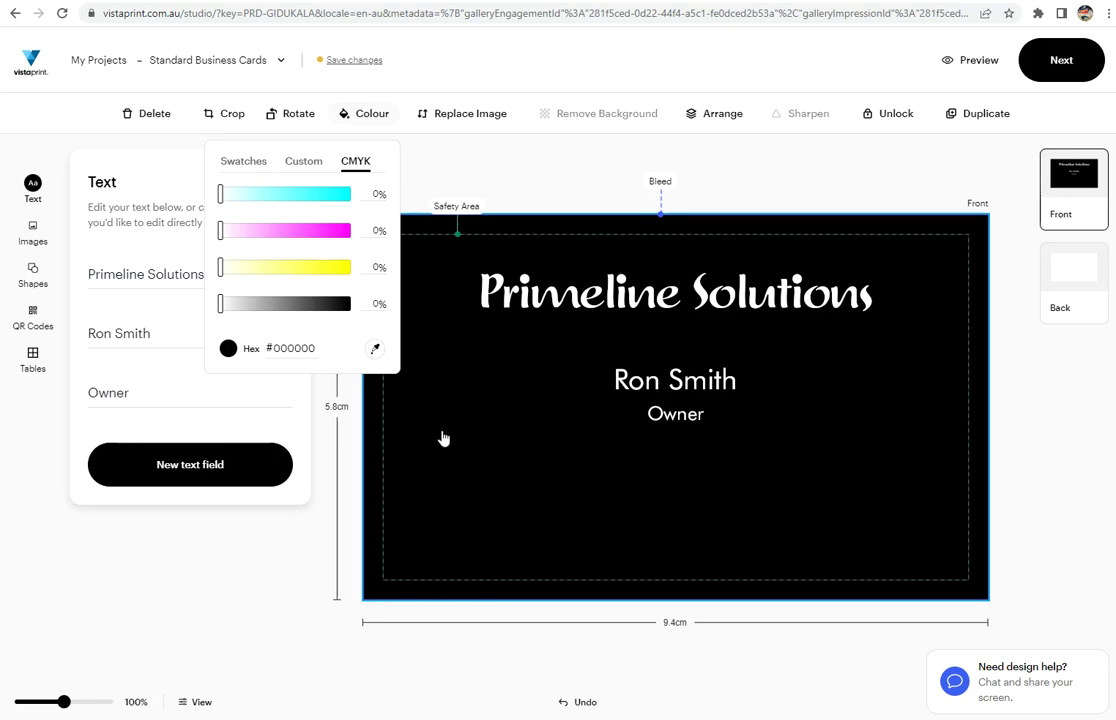
click(518, 493)
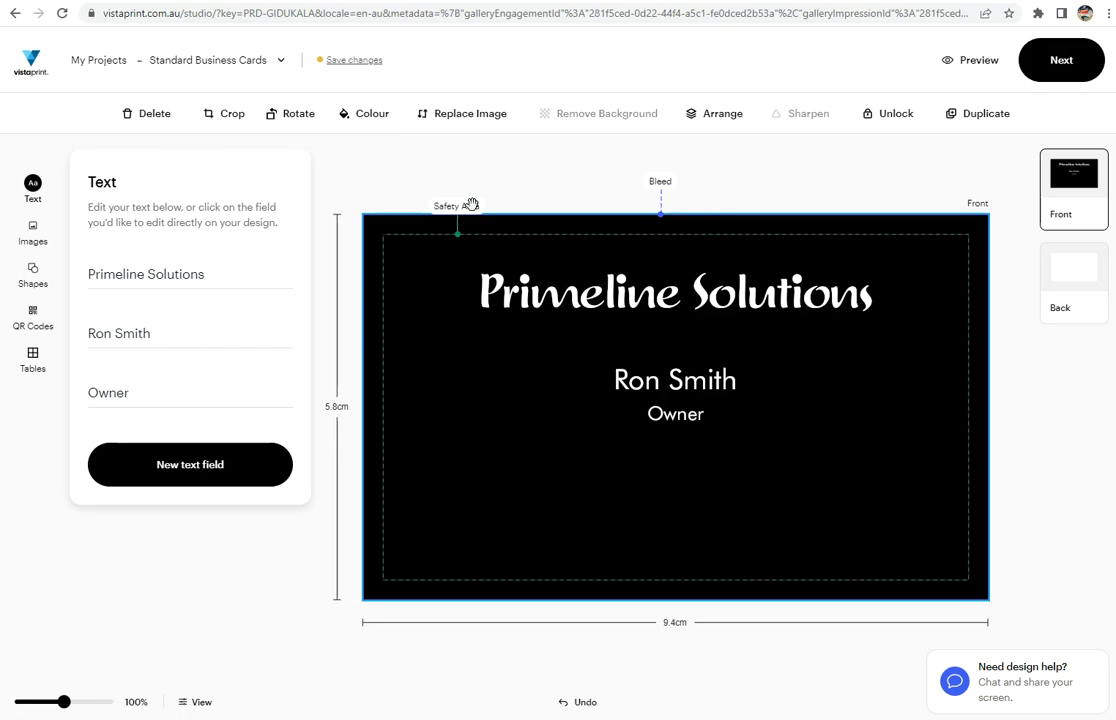
click(368, 114)
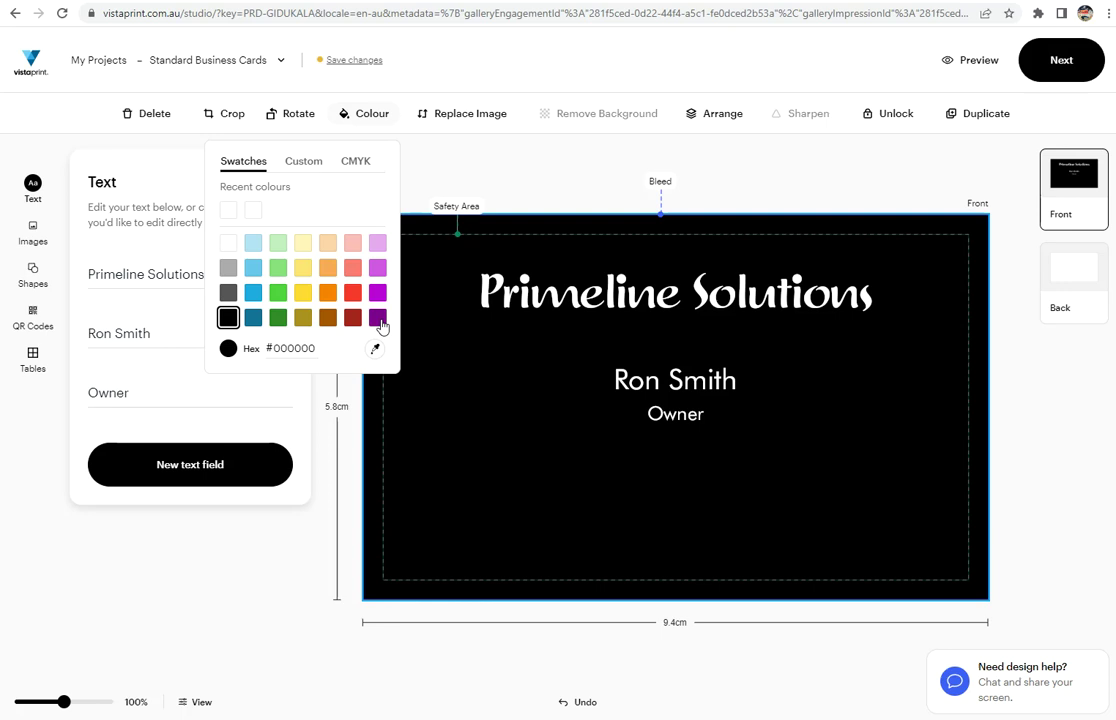
click(278, 292)
click(1069, 441)
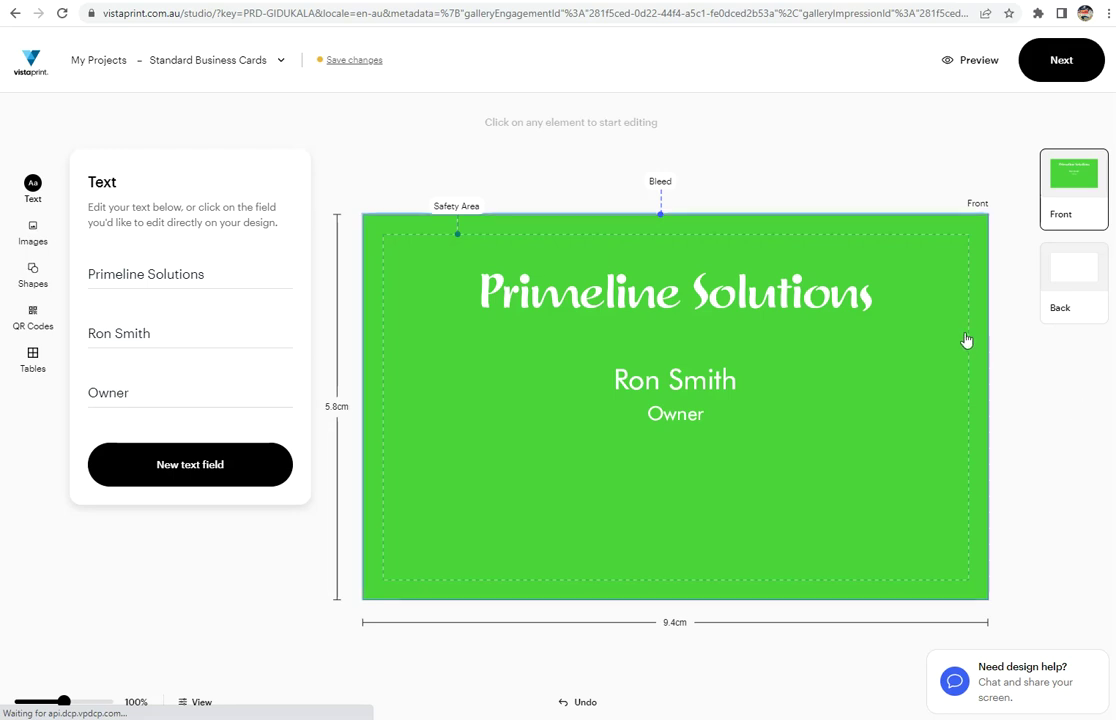
Change the 'Primeline Solutions' heading text colour from white to black
click(792, 301)
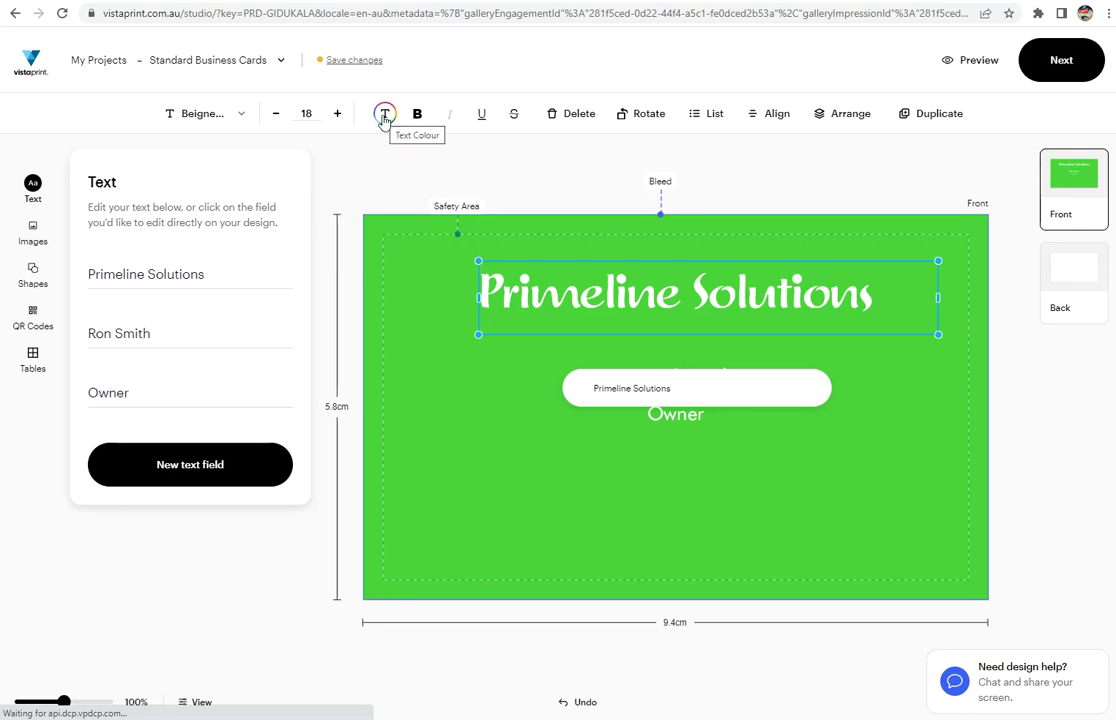
click(384, 118)
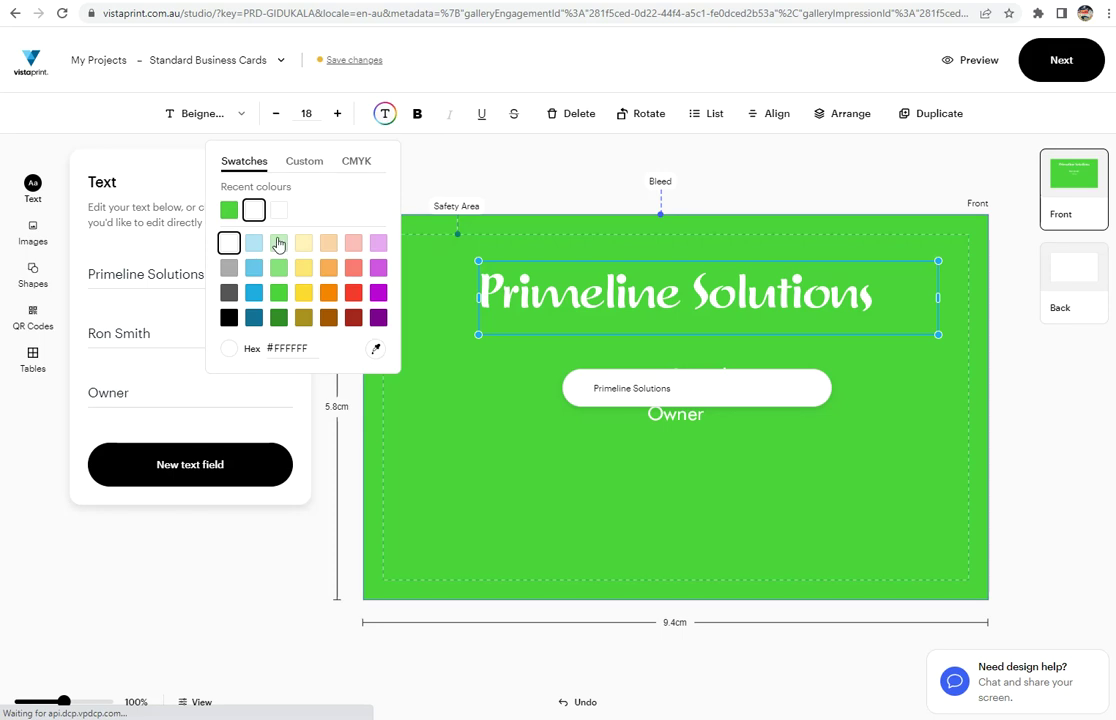
click(228, 322)
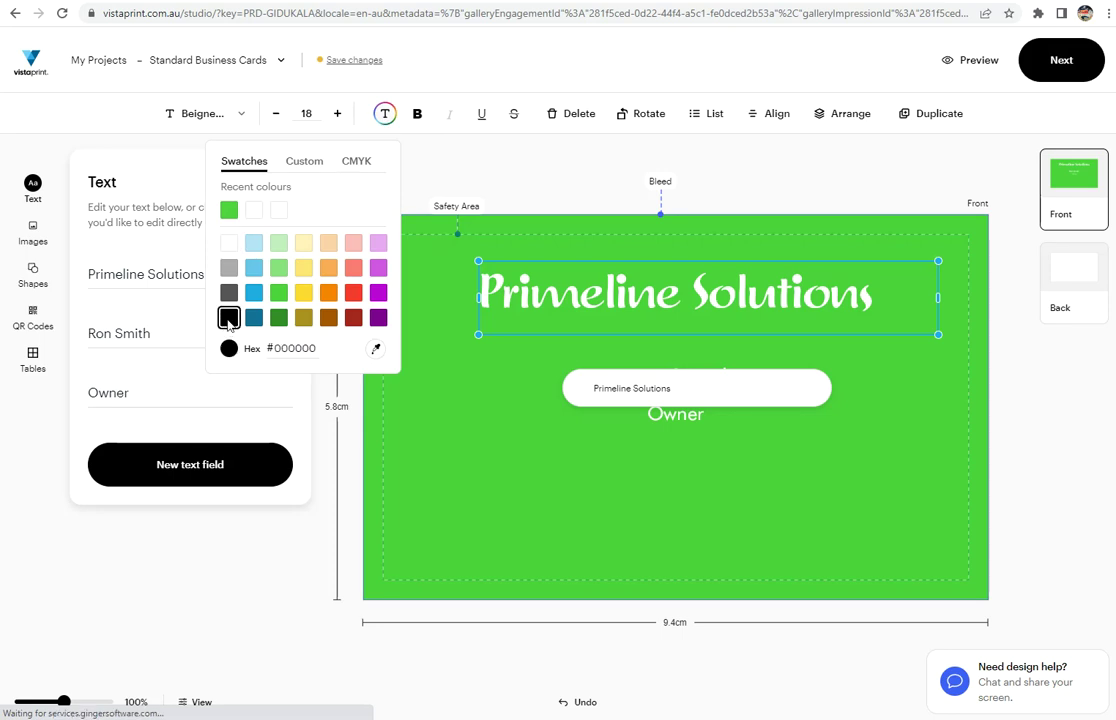
click(1070, 423)
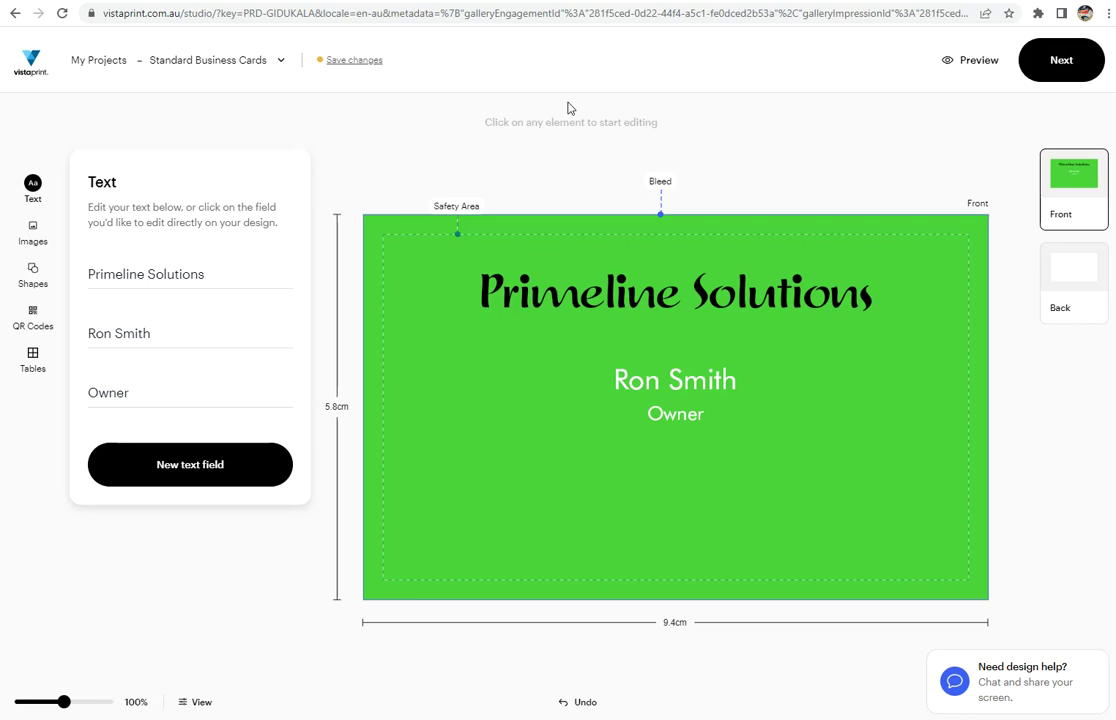
click(637, 291)
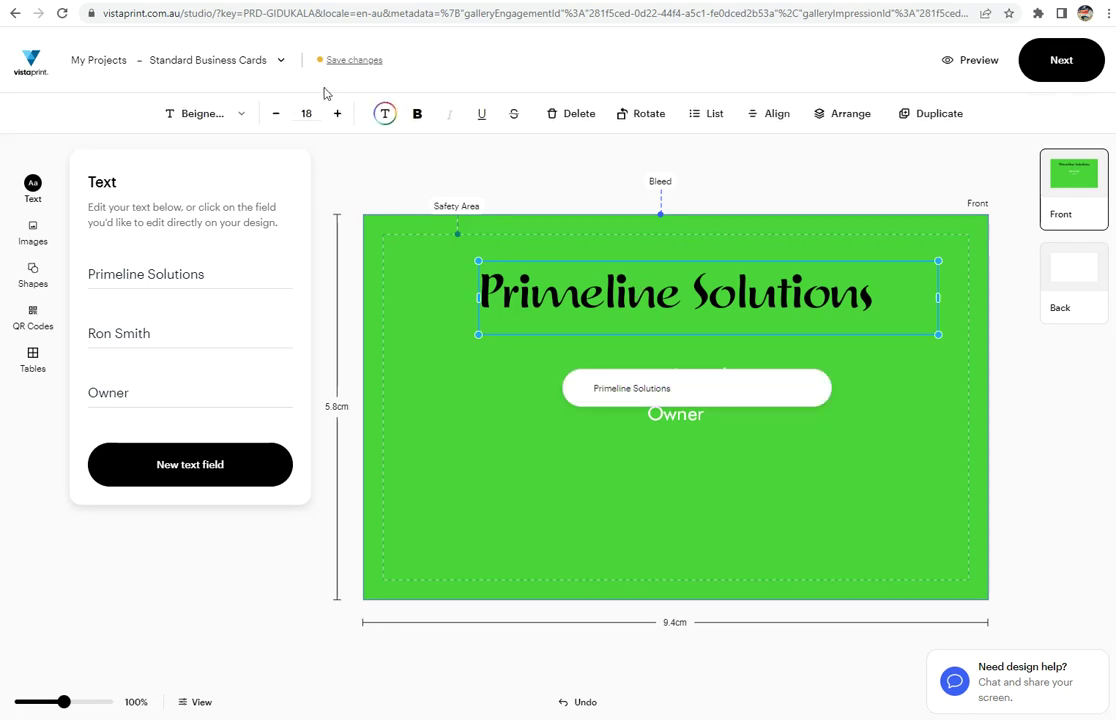
click(339, 114)
click(339, 114)
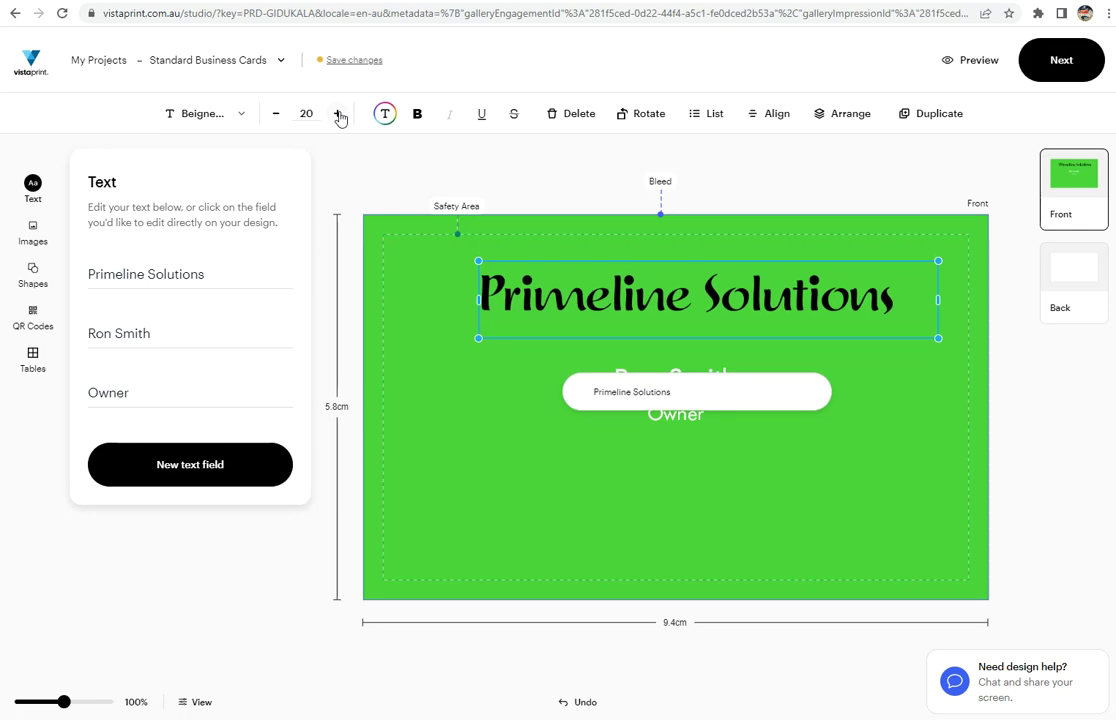
click(276, 116)
click(276, 116)
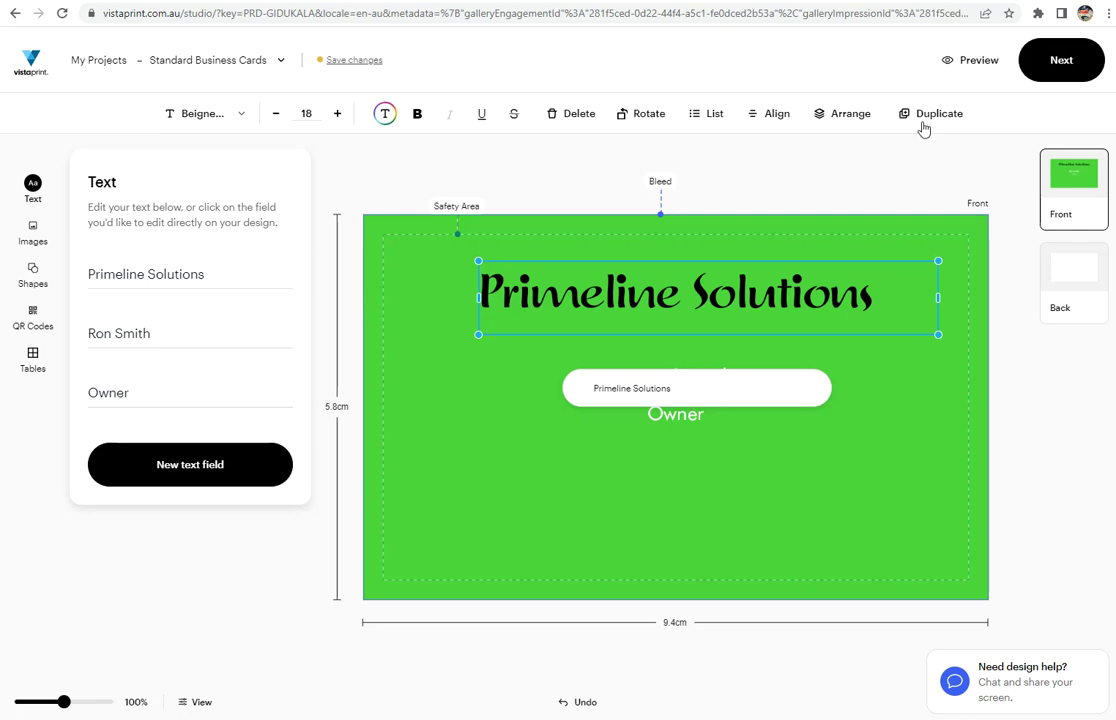
click(1041, 459)
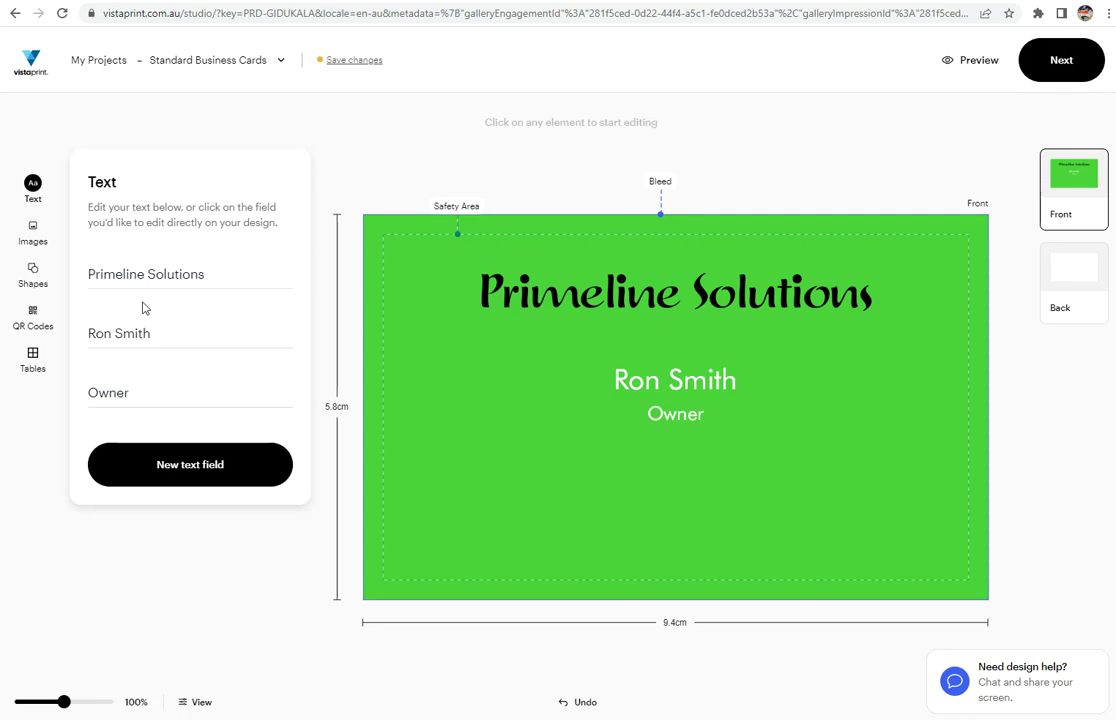
Show the image Upload options in the Images panel and select the green card background
click(33, 232)
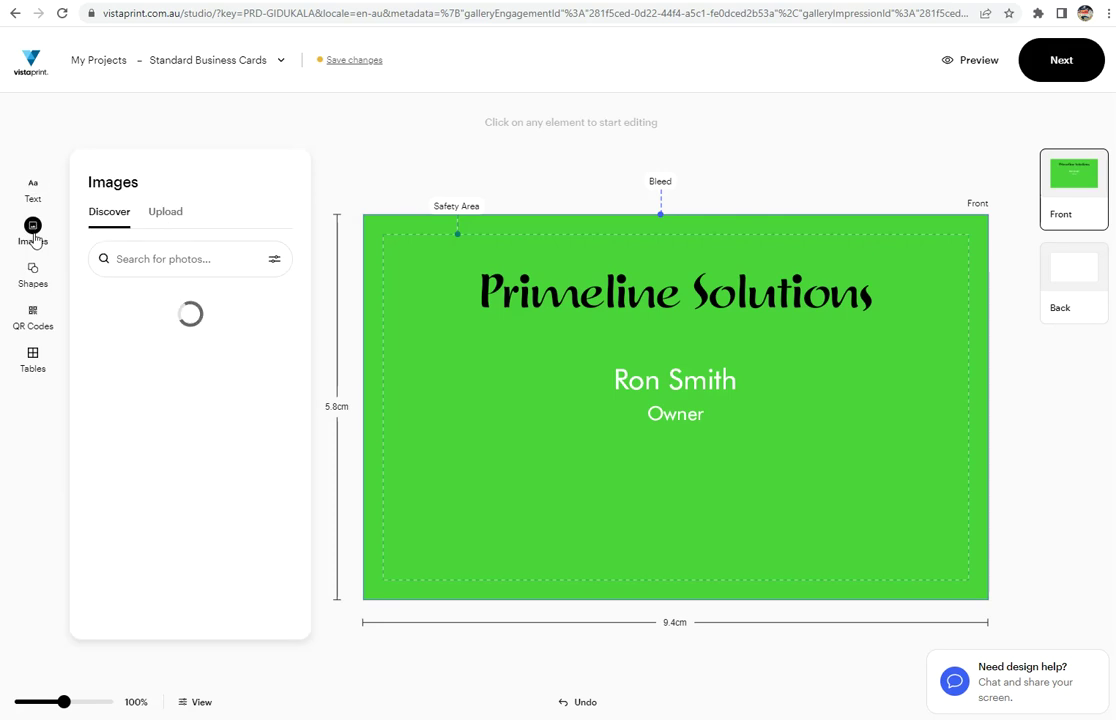
click(167, 215)
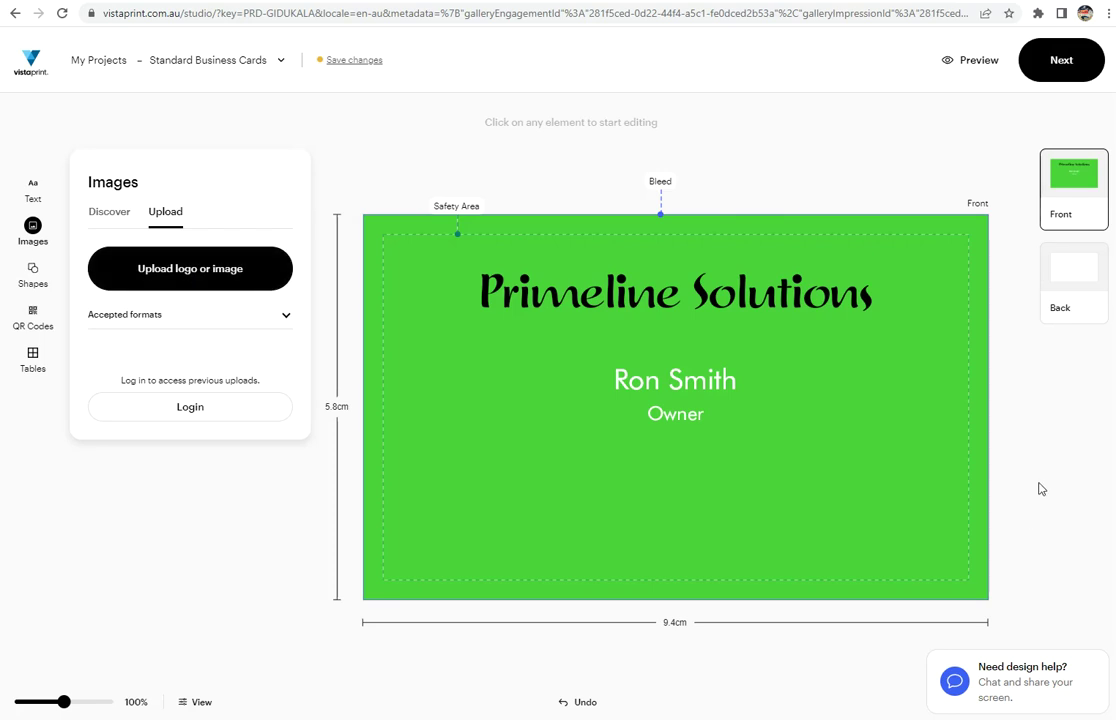
click(832, 492)
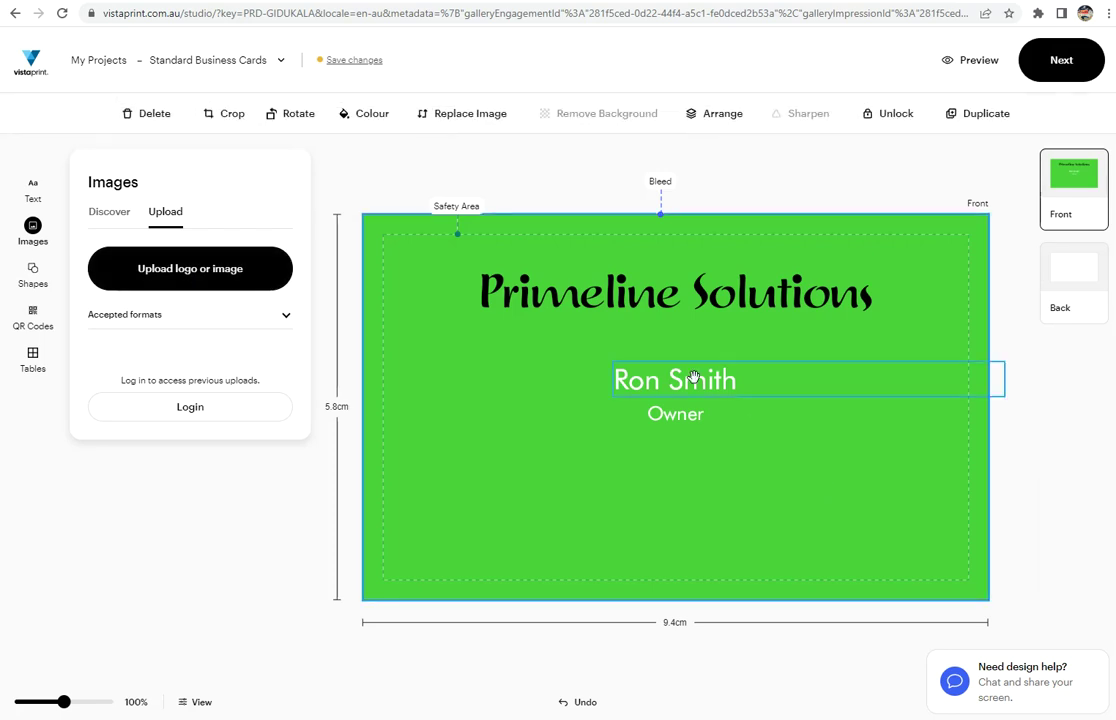
click(660, 378)
click(384, 114)
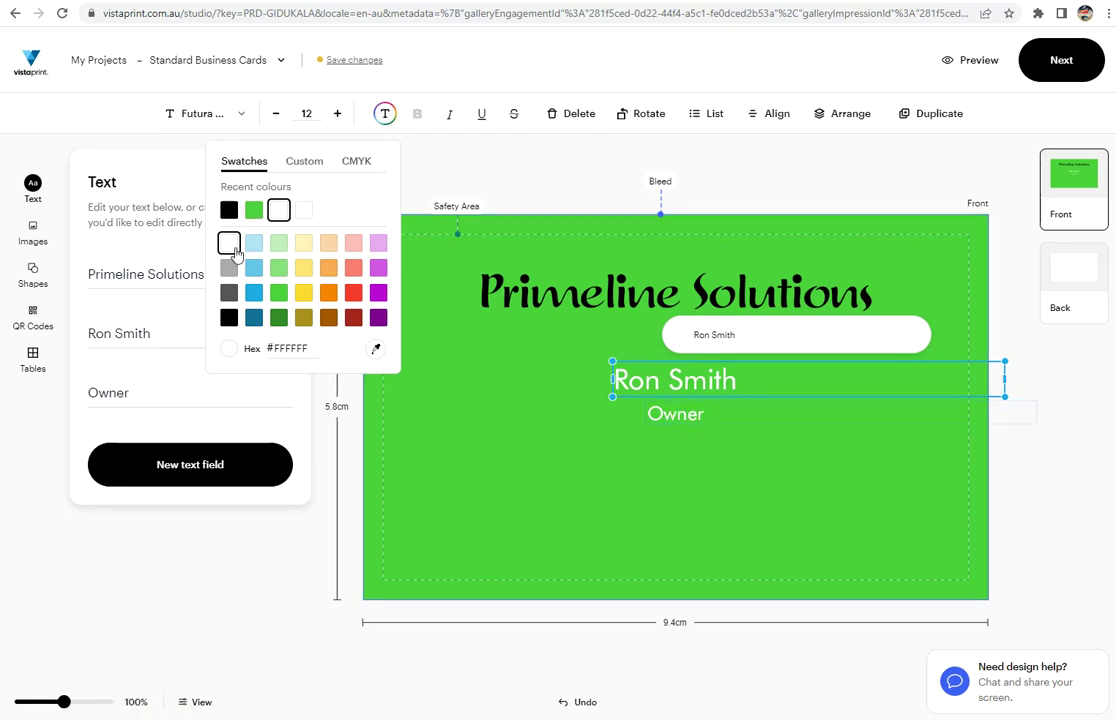
click(229, 210)
click(688, 414)
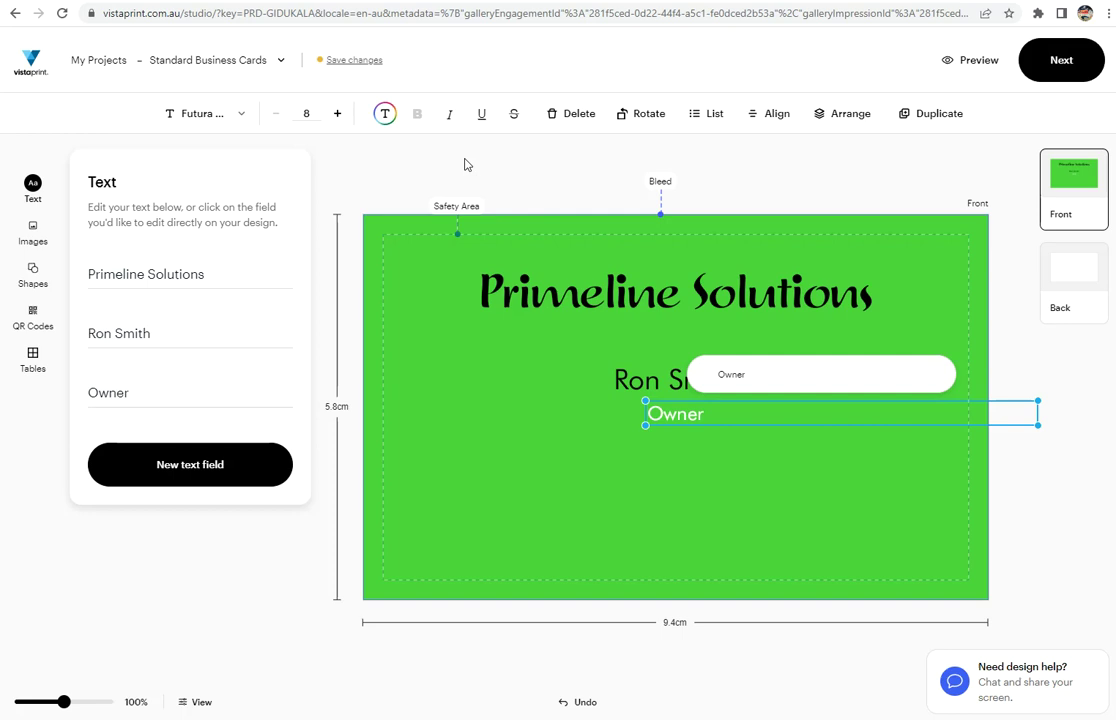
click(384, 113)
click(229, 210)
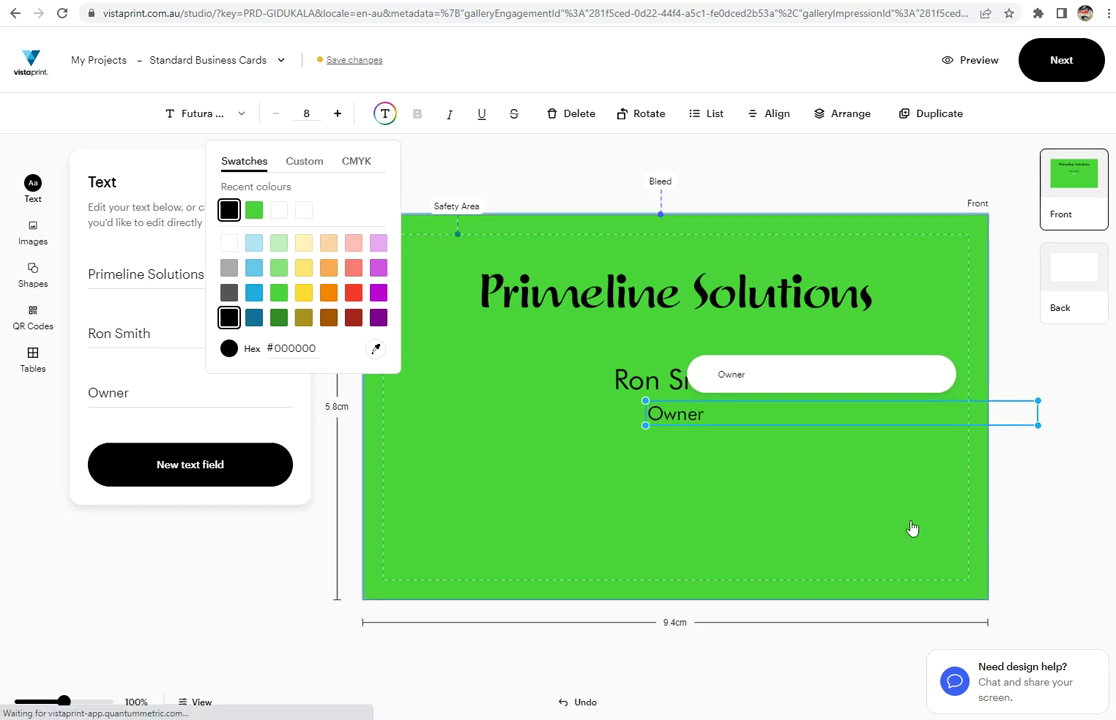
click(1029, 496)
Select the green background image on the card
click(751, 532)
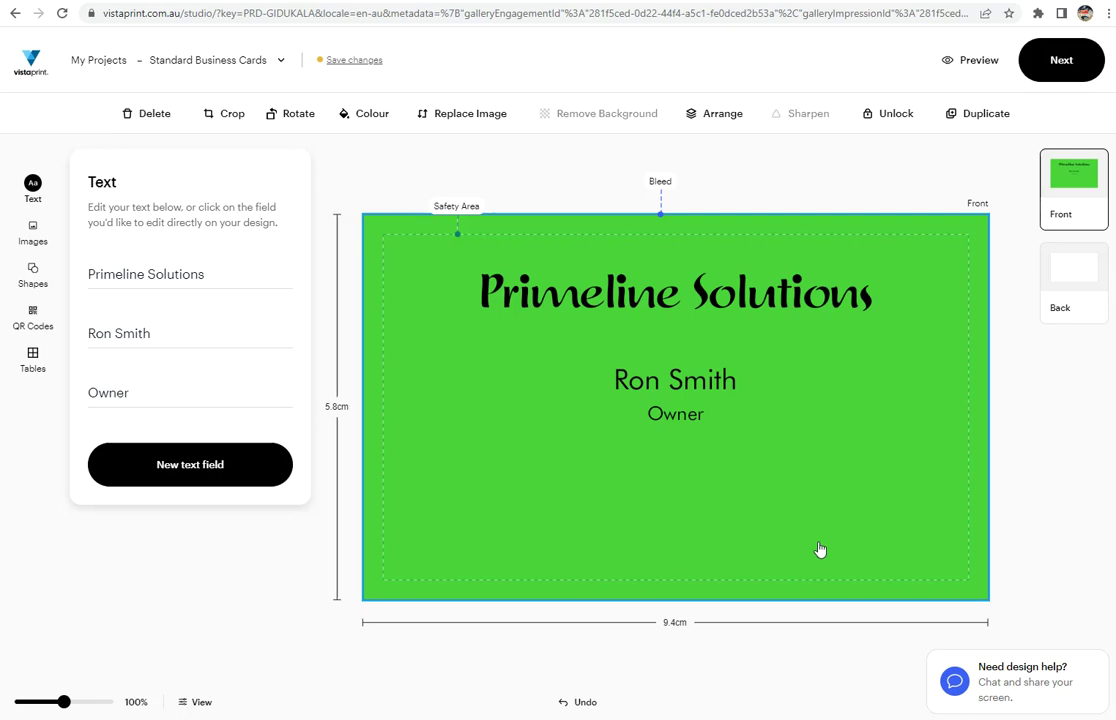
click(1100, 545)
click(815, 485)
Delete the green background image and bring up the Shapes & Icons library
click(144, 114)
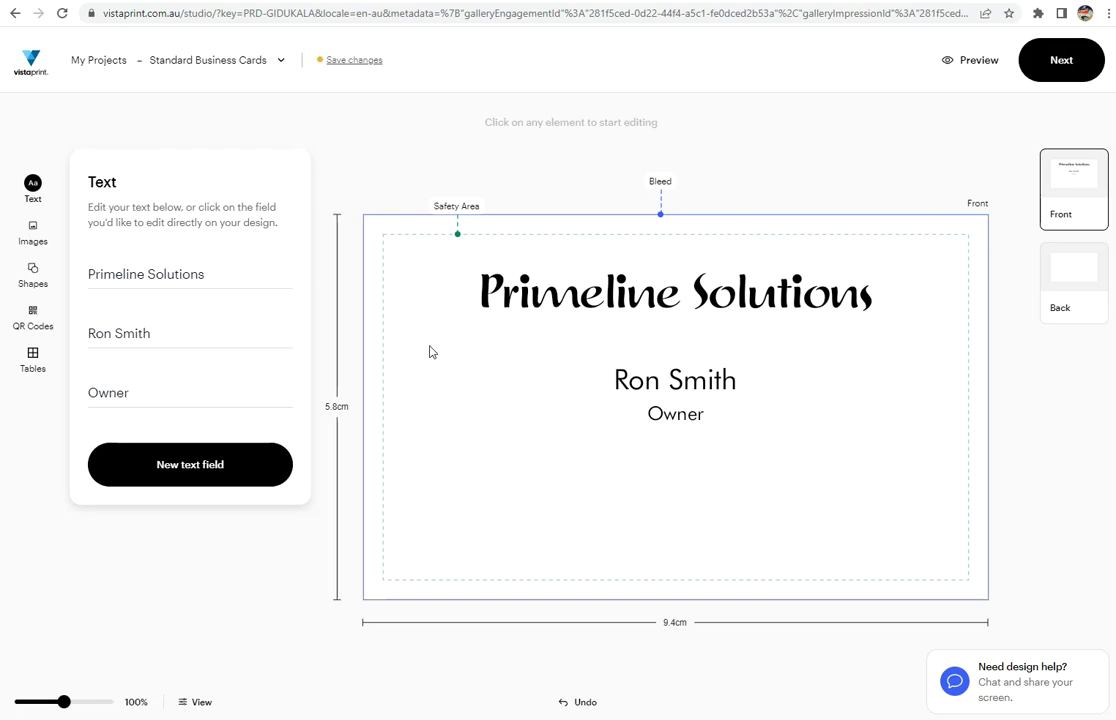
click(34, 272)
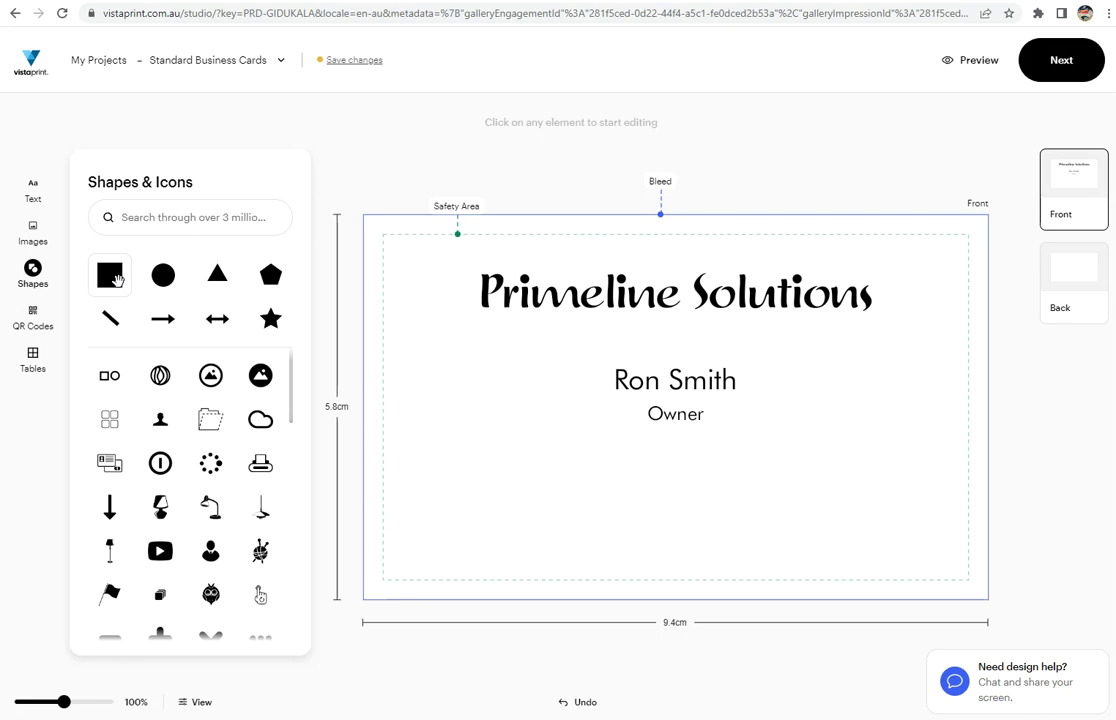
Add a black square and stretch it to cover the card out to the bleed
mouse_move(110, 275)
mouse_down()
mouse_move(869, 445)
mouse_move(510, 433)
mouse_up()
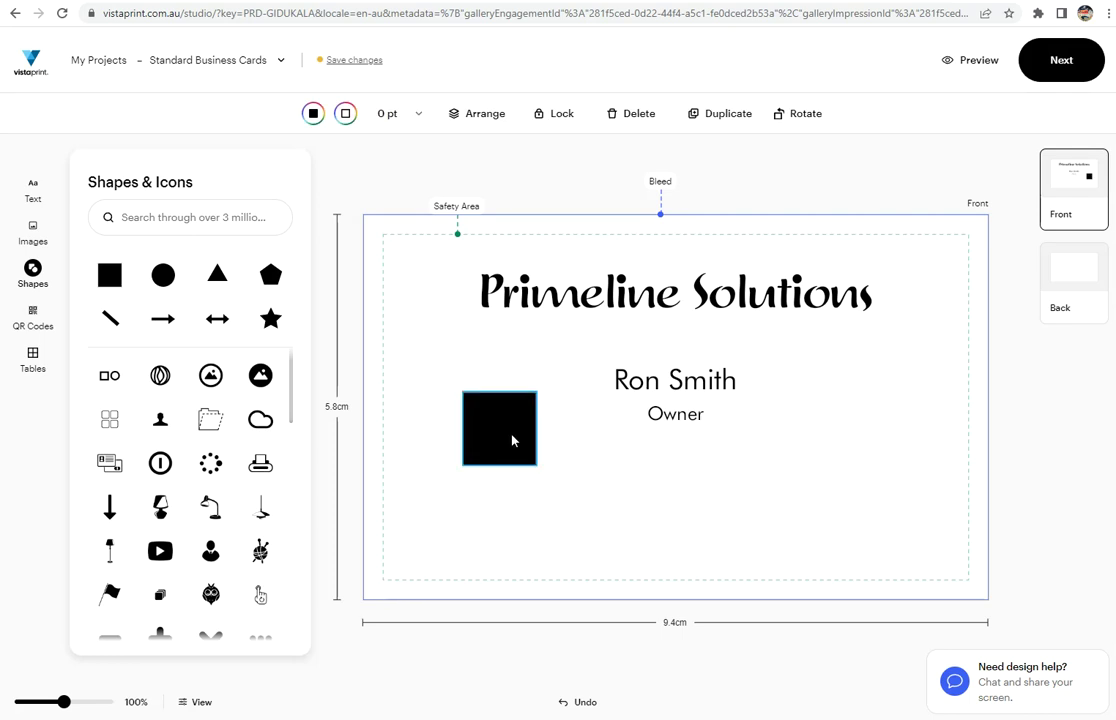
click(1013, 460)
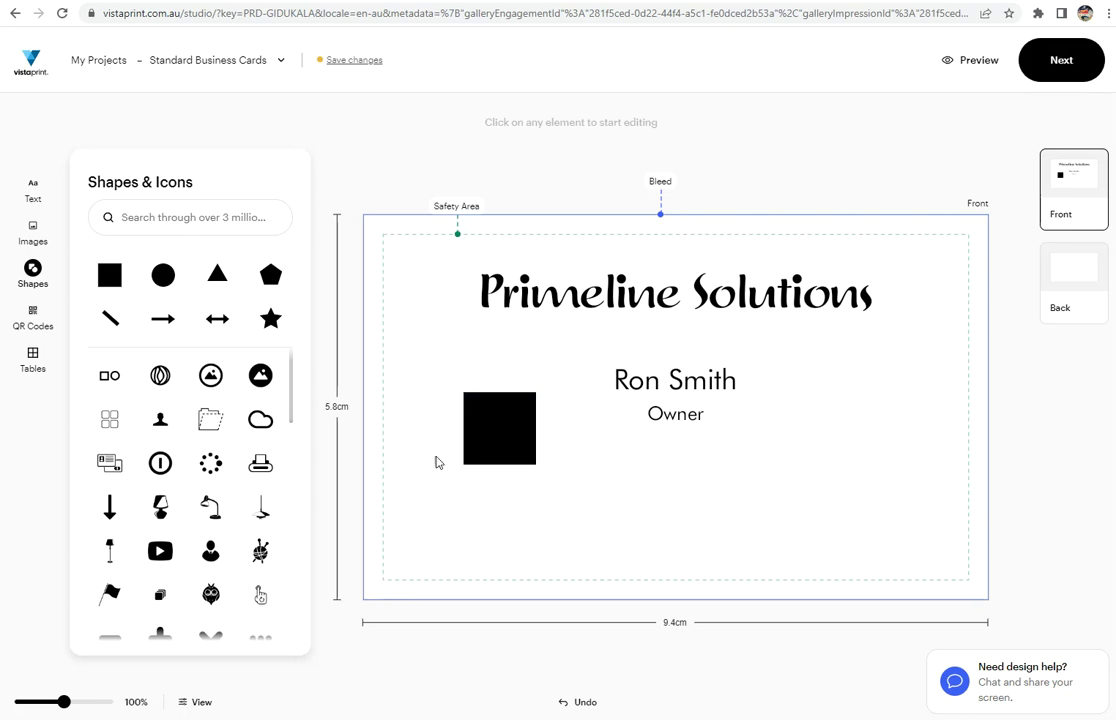
click(496, 437)
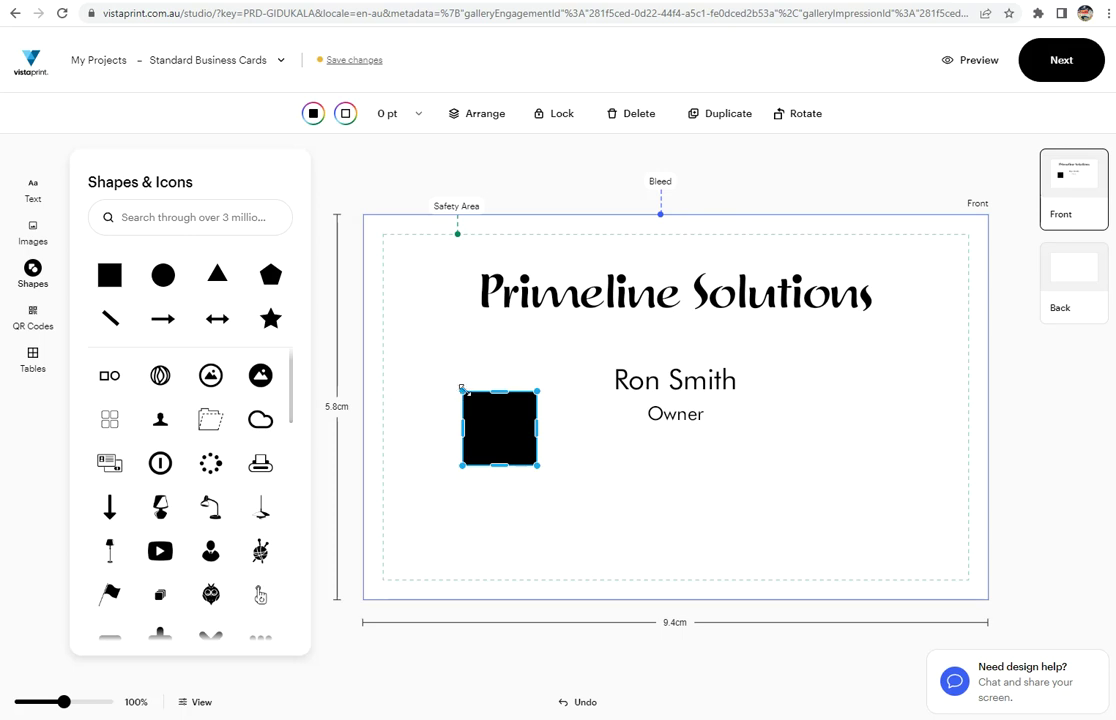
drag(462, 388, 355, 212)
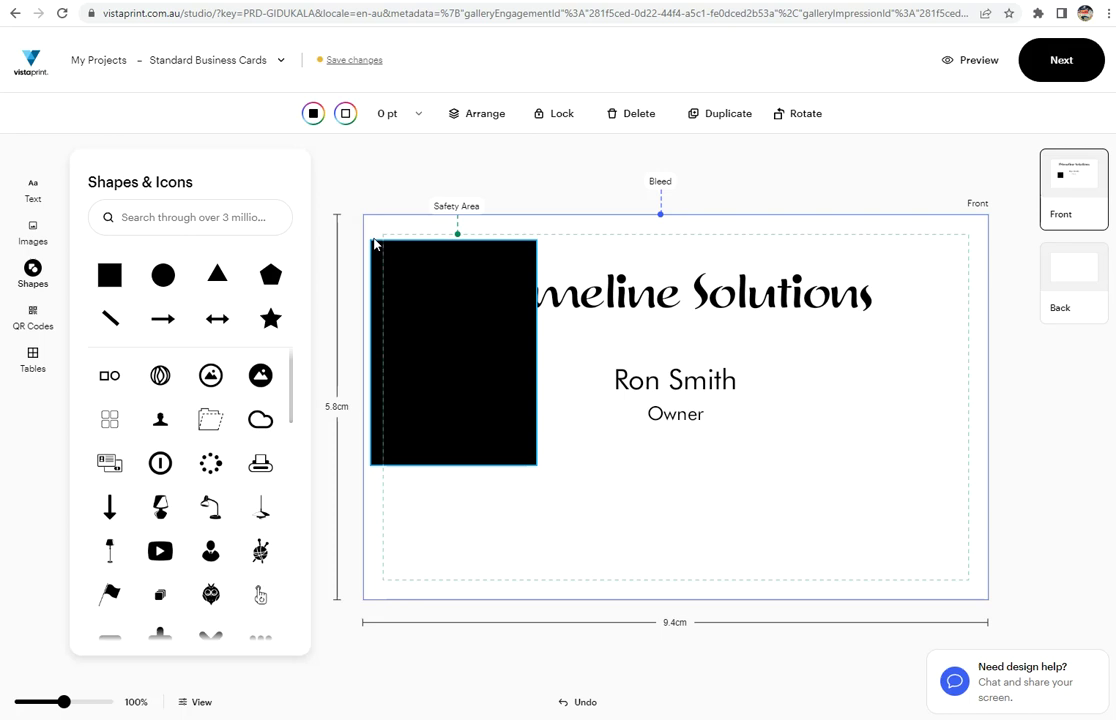
mouse_move(536, 464)
mouse_down()
mouse_move(805, 610)
mouse_move(1005, 628)
mouse_up()
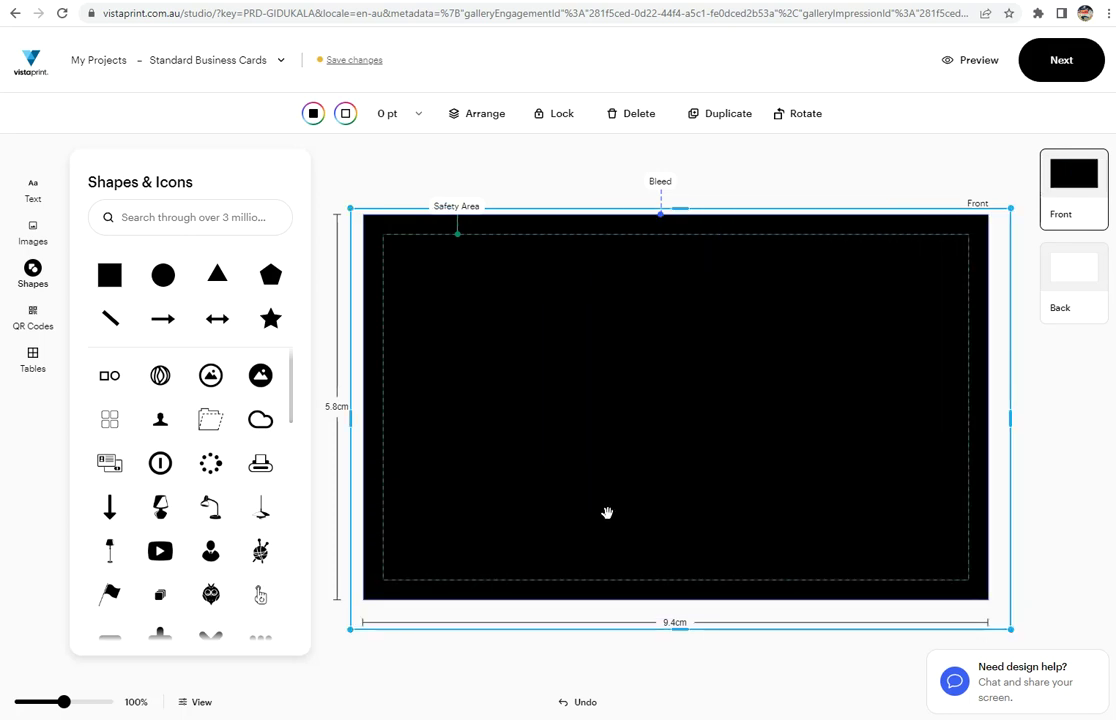
drag(601, 519, 601, 519)
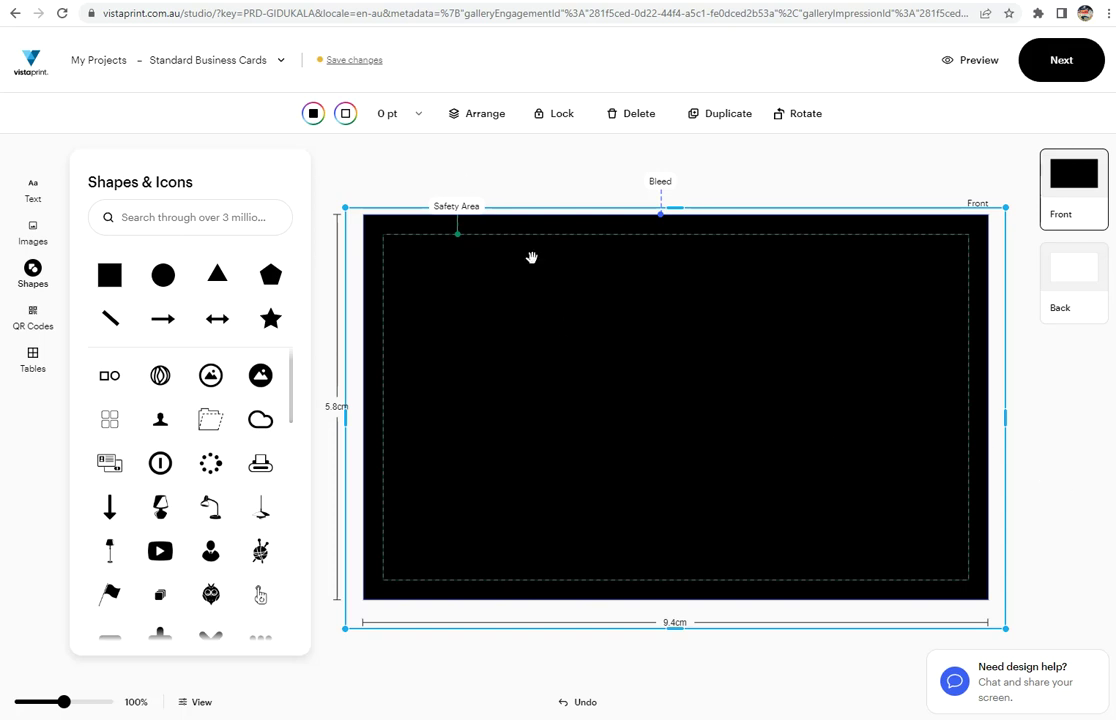
Send the black rectangle to the back using Arrange > Send To Back
click(481, 116)
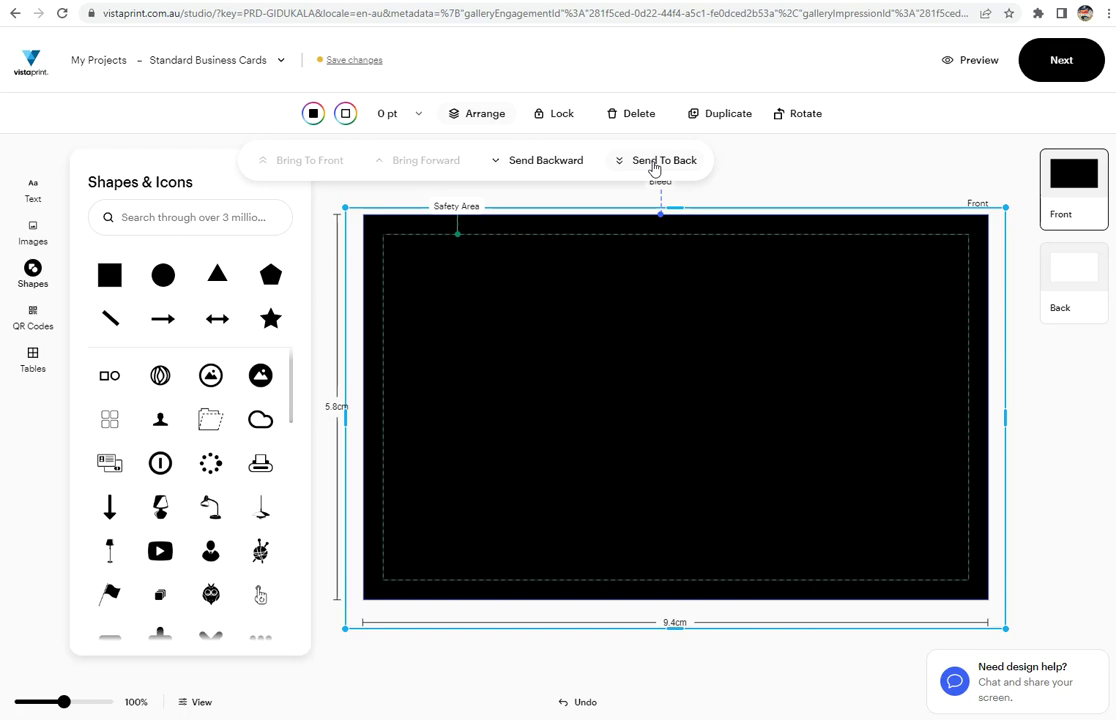
click(655, 164)
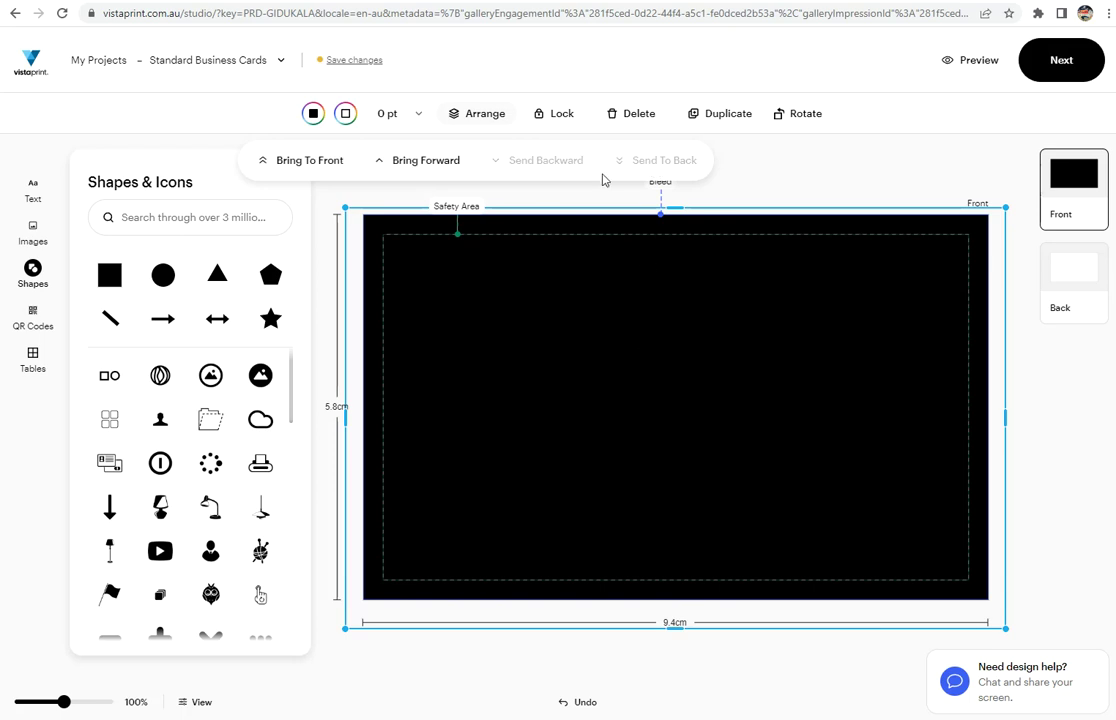
click(822, 414)
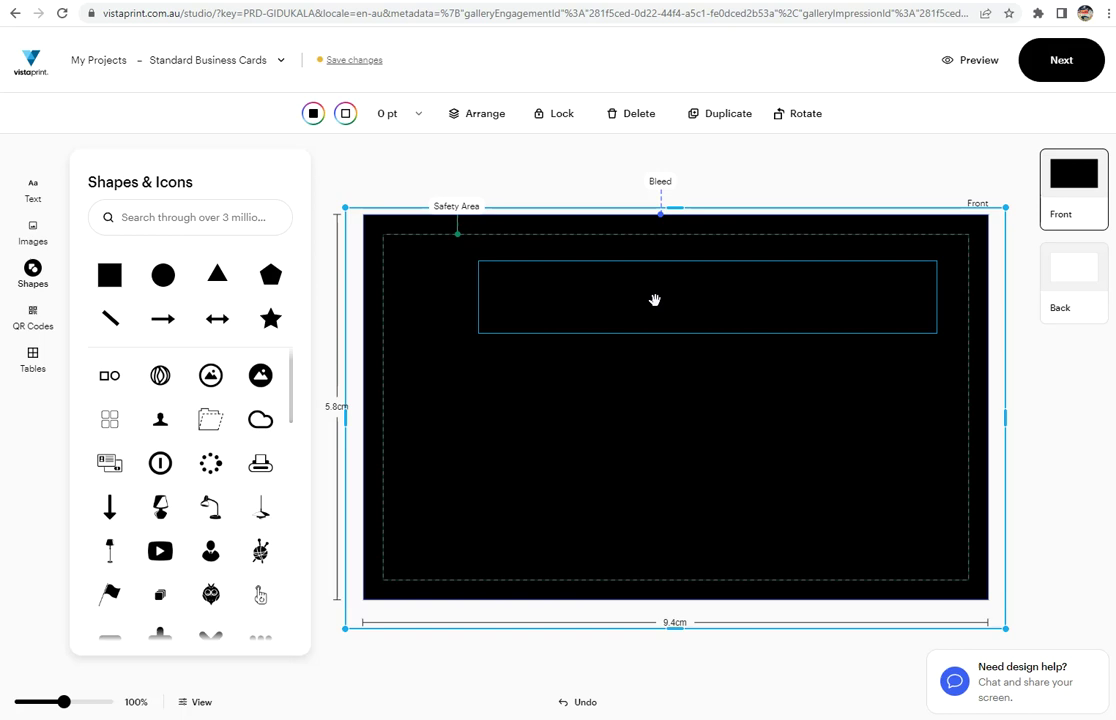
Turn the 'Primeline Solutions' heading yellow (#FDDB31)
click(655, 300)
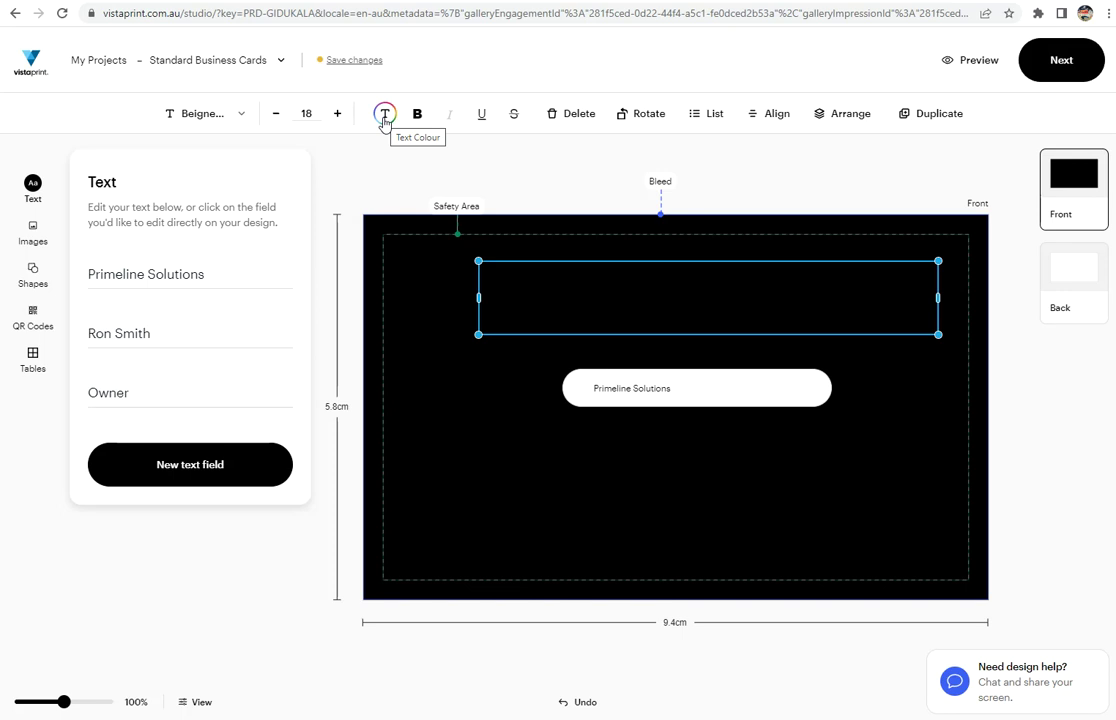
click(384, 117)
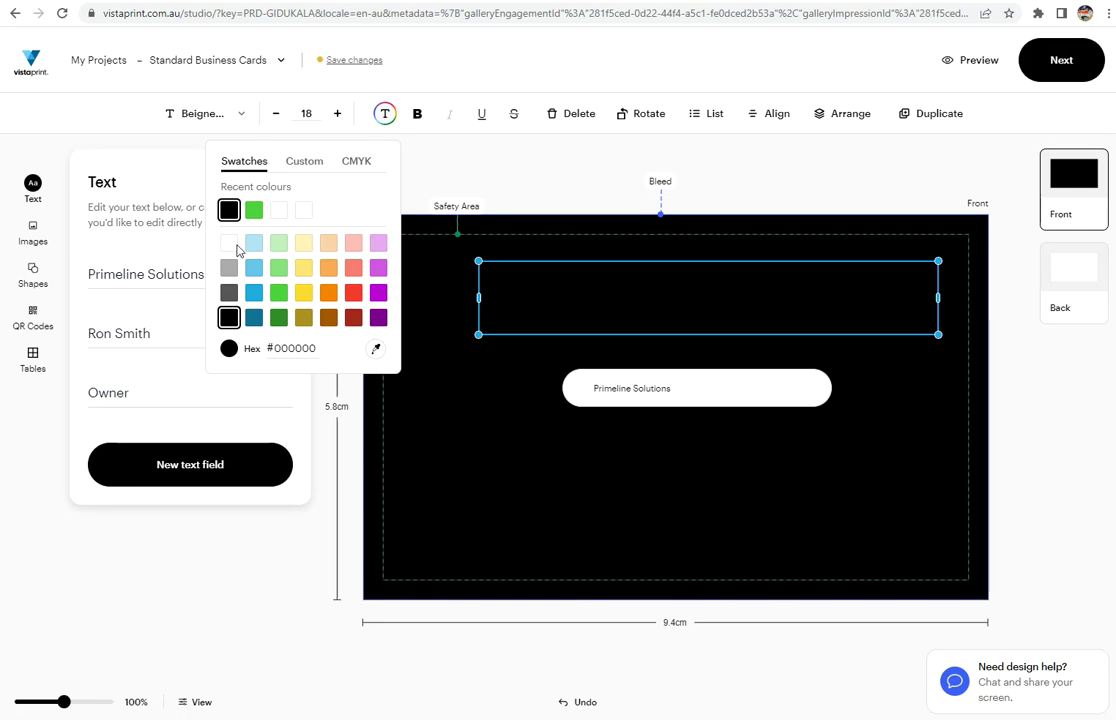
click(230, 245)
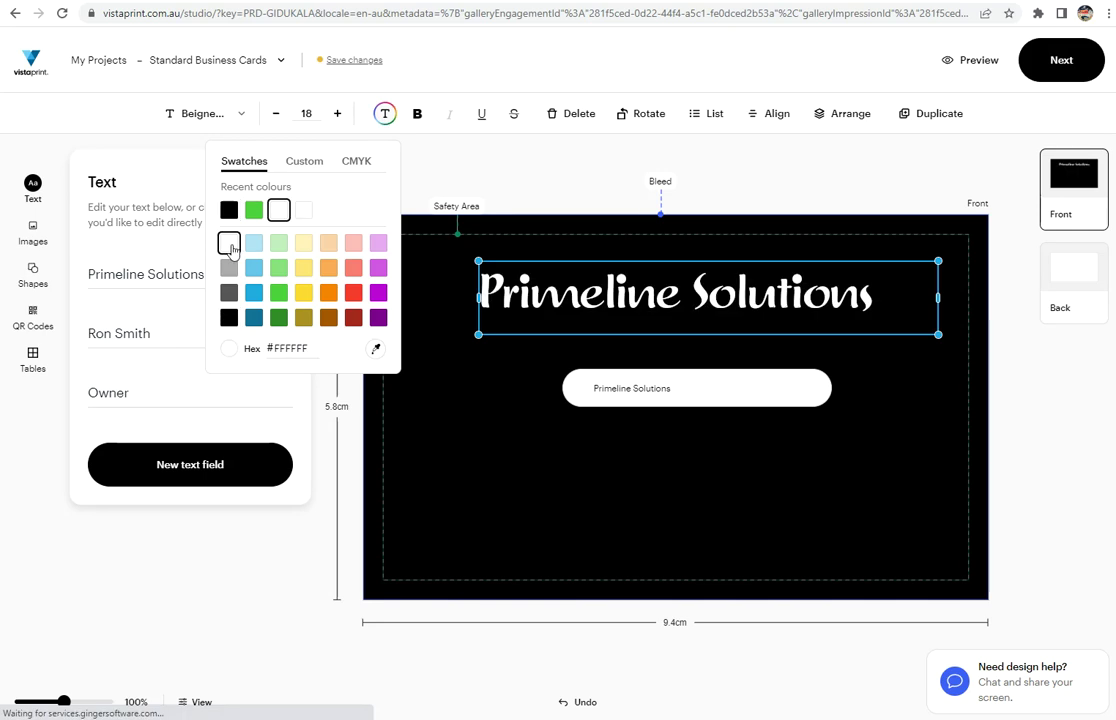
click(303, 292)
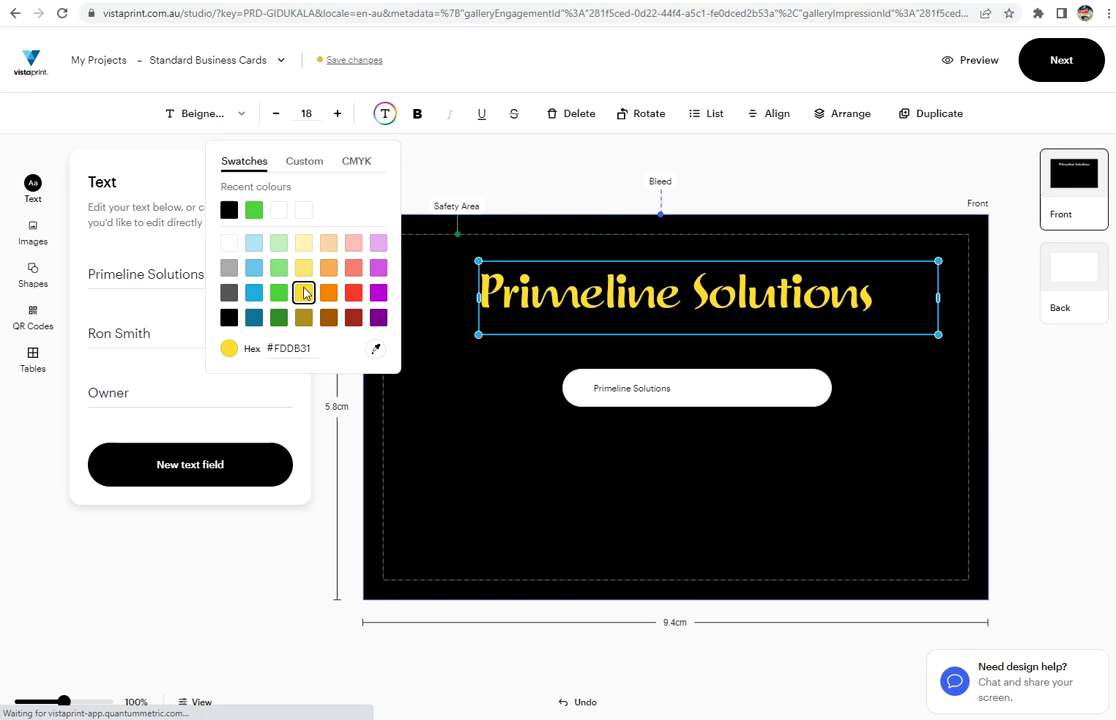
click(1073, 436)
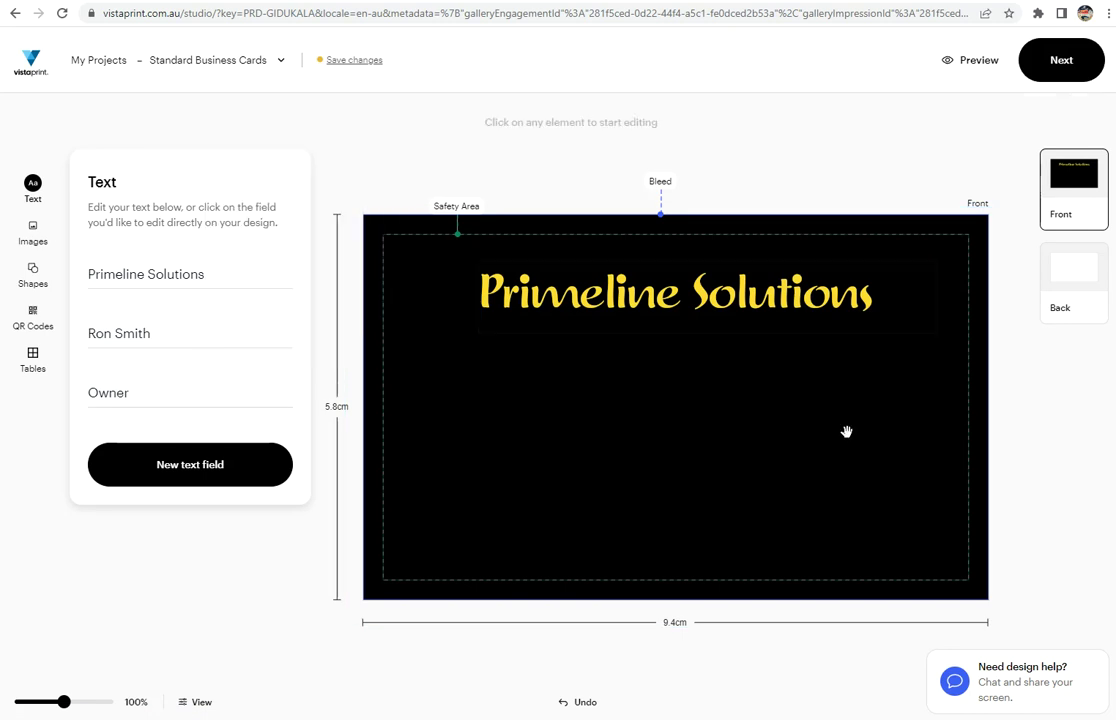
click(647, 409)
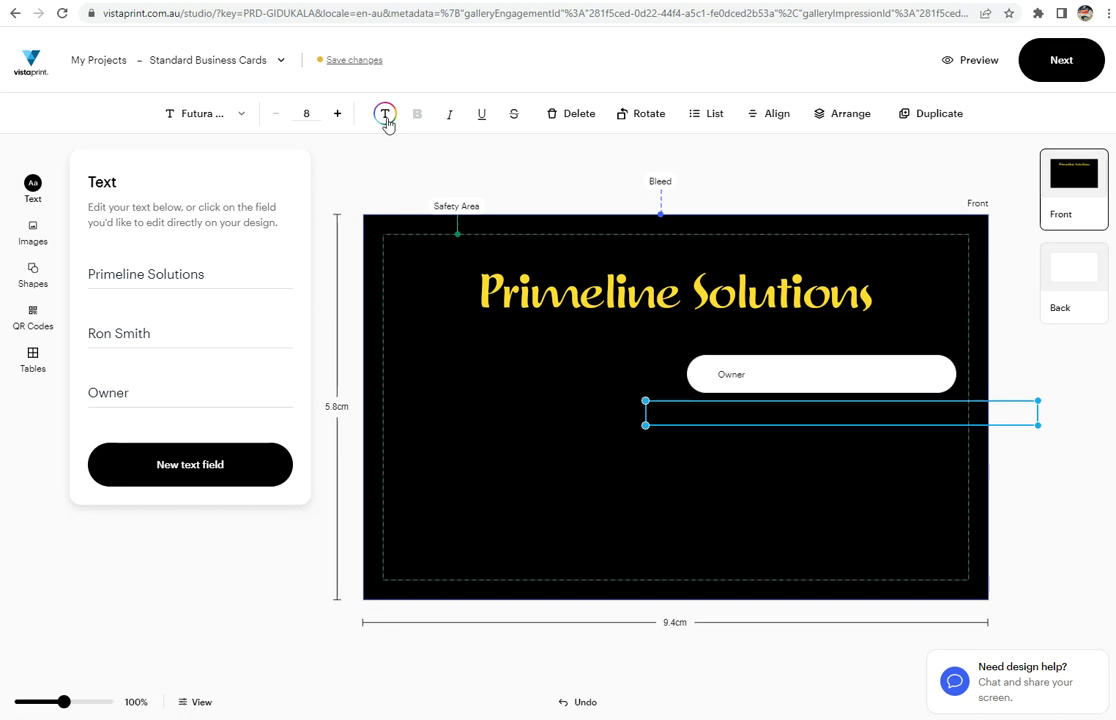
click(386, 116)
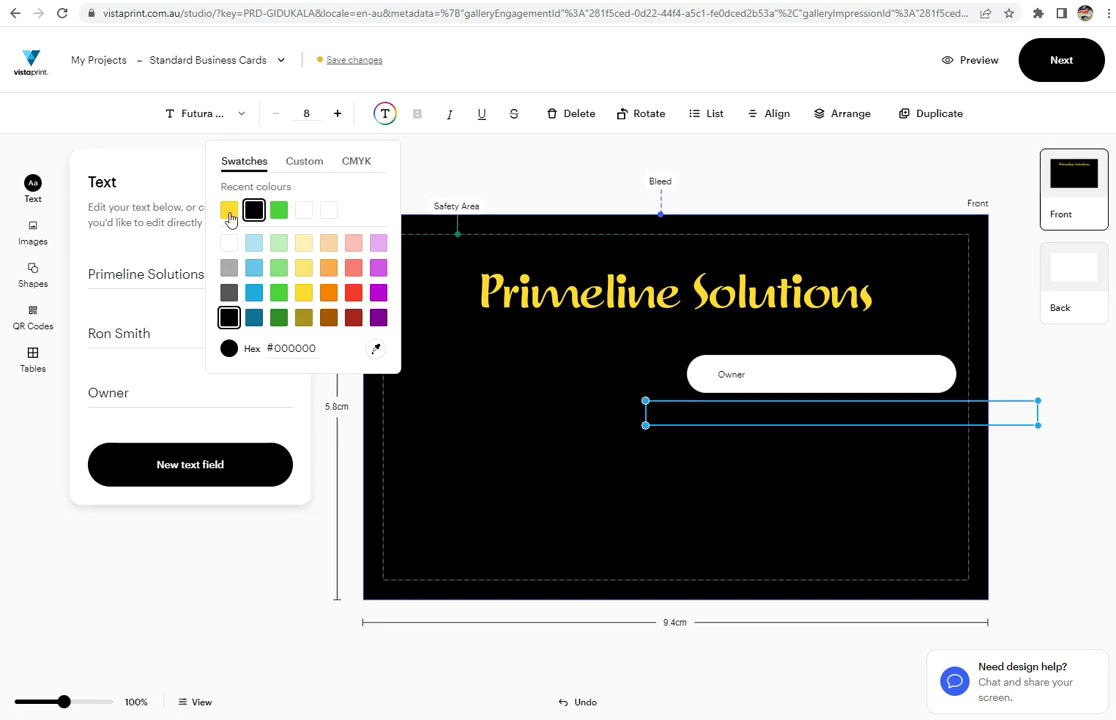
click(229, 212)
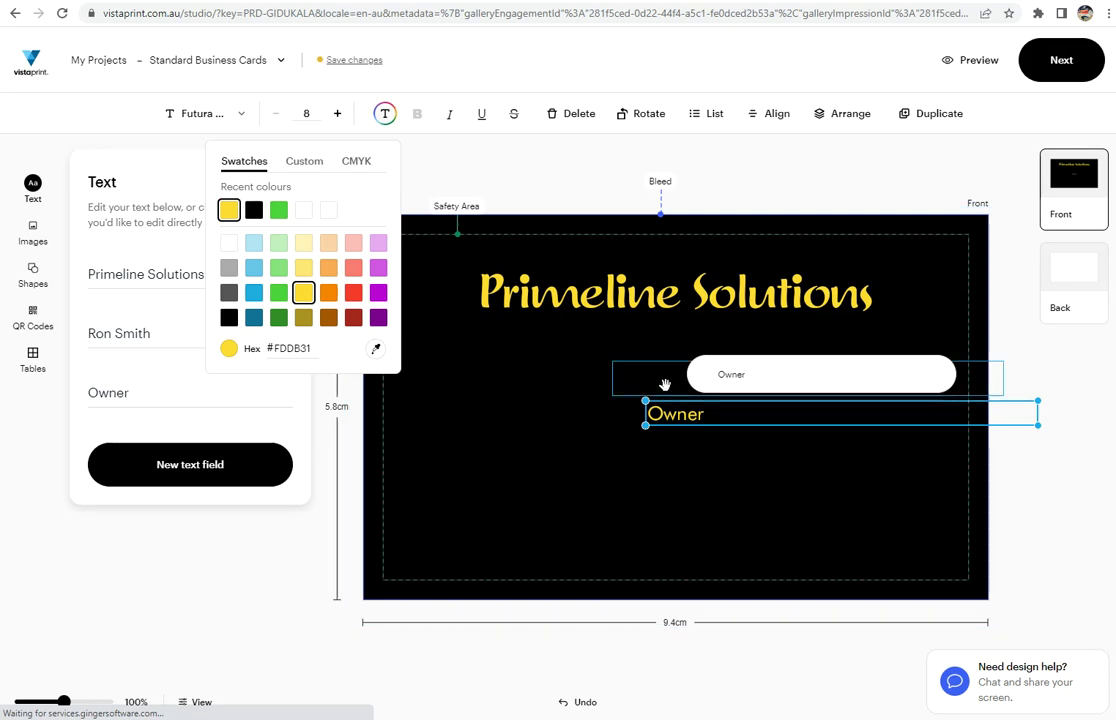
click(665, 385)
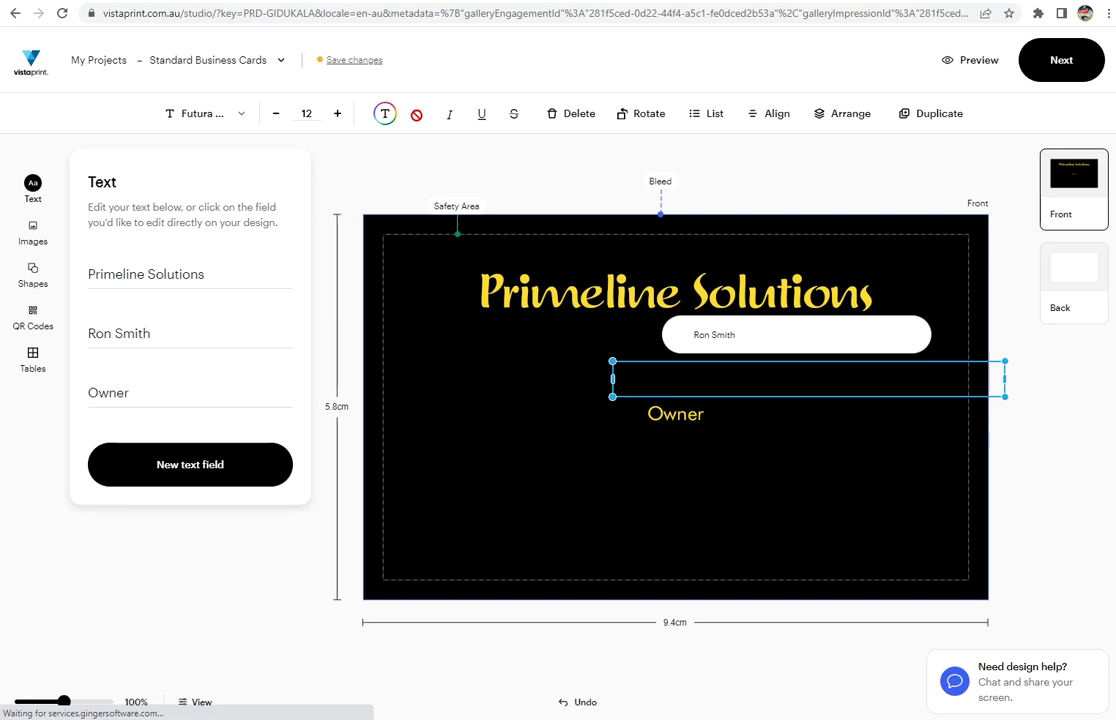
click(384, 114)
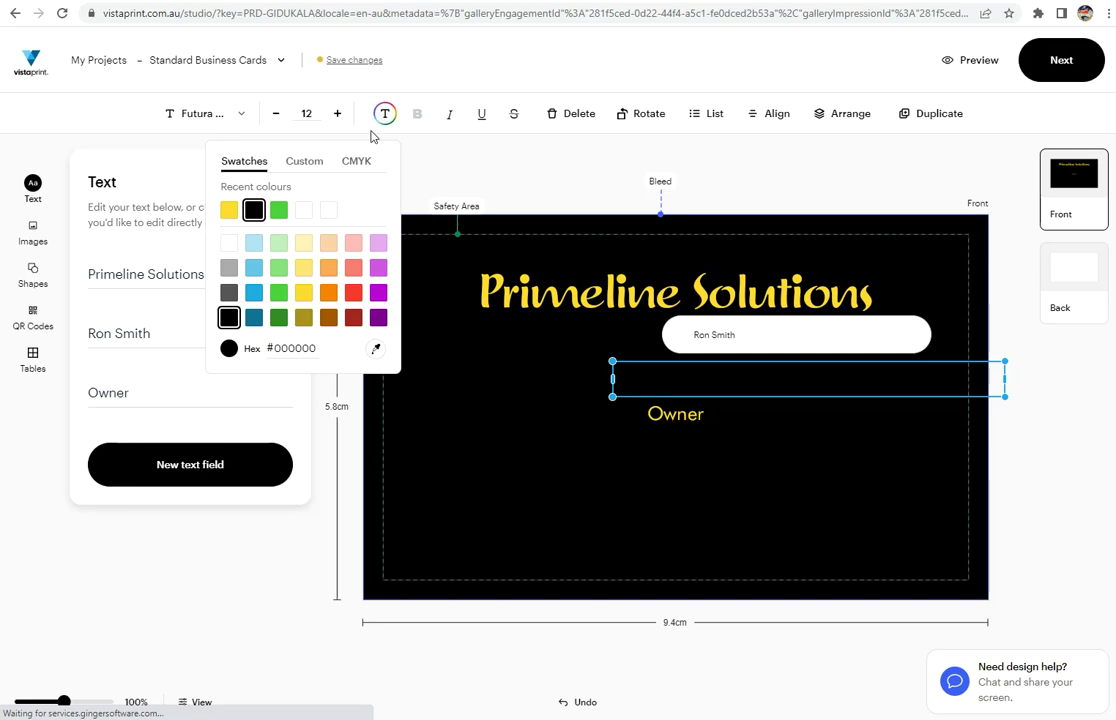
click(229, 211)
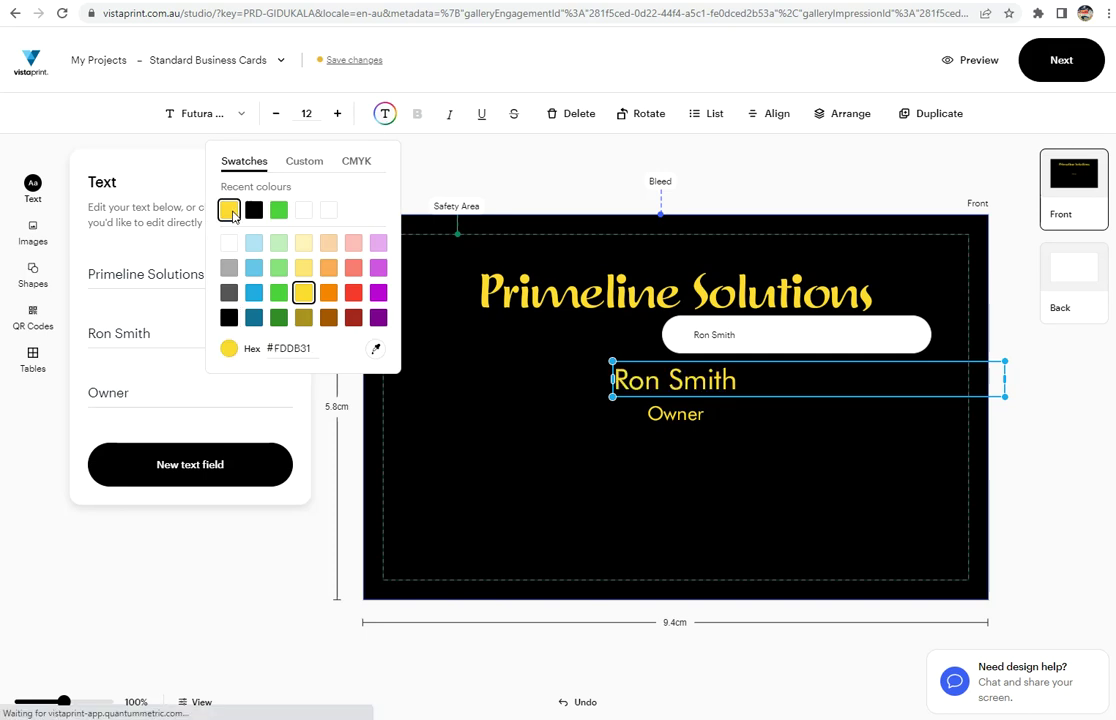
click(1064, 419)
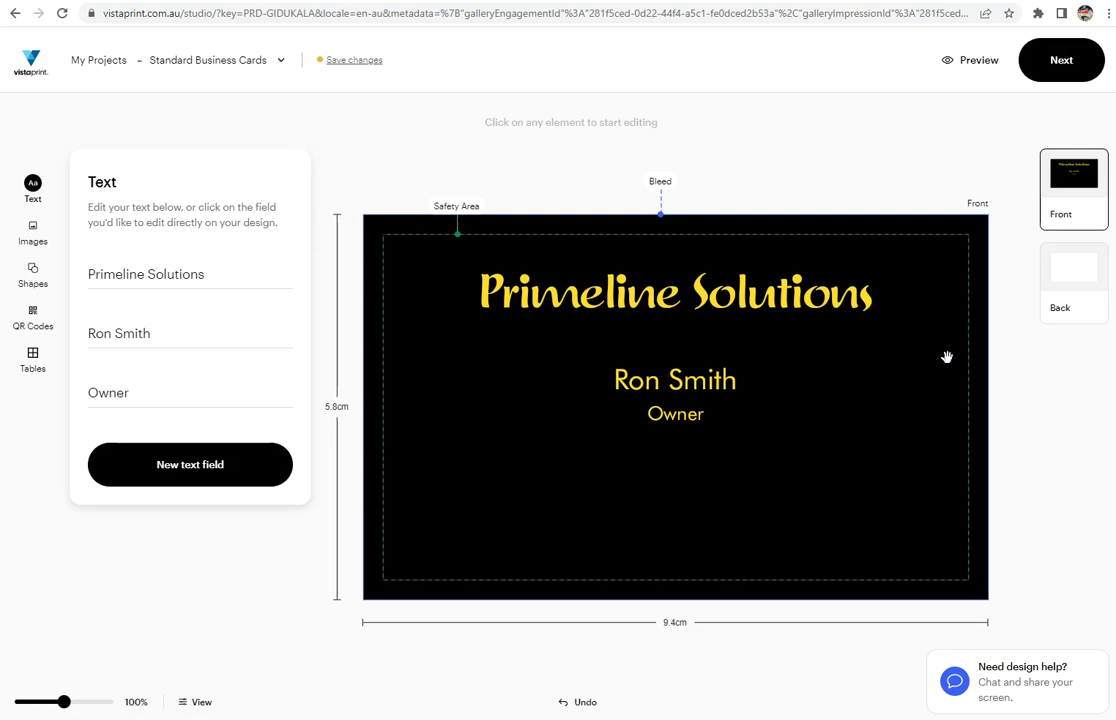